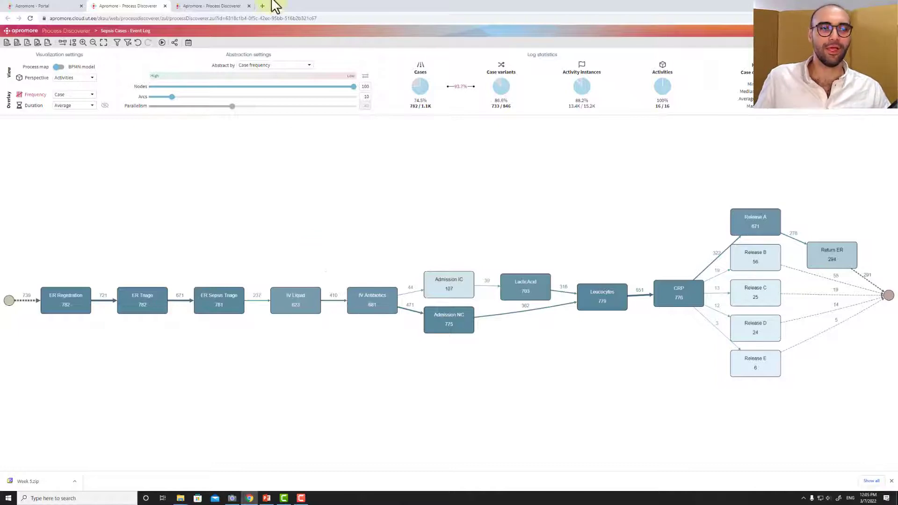
Set the frequency overlay of the repairExample process map to Min and move the Repair (Simple) activity beneath the main flow
click(184, 6)
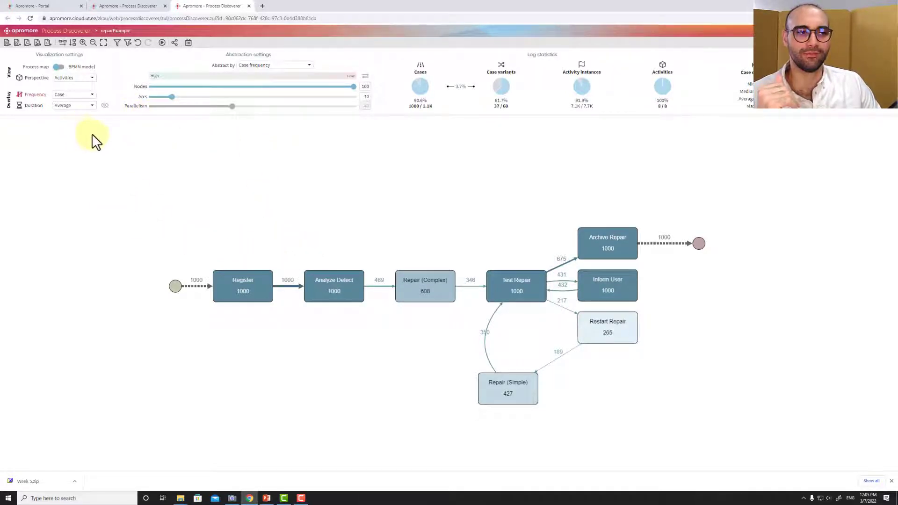
click(60, 96)
click(69, 151)
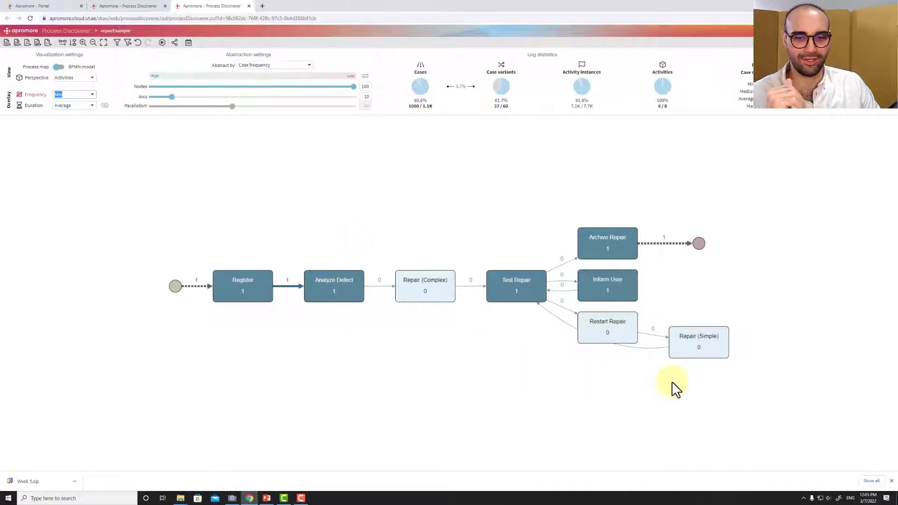
drag(698, 355, 427, 391)
Examine the minimum frequencies of the Register, Analyze Defect and Test Repair activities on the repairExample map
click(243, 287)
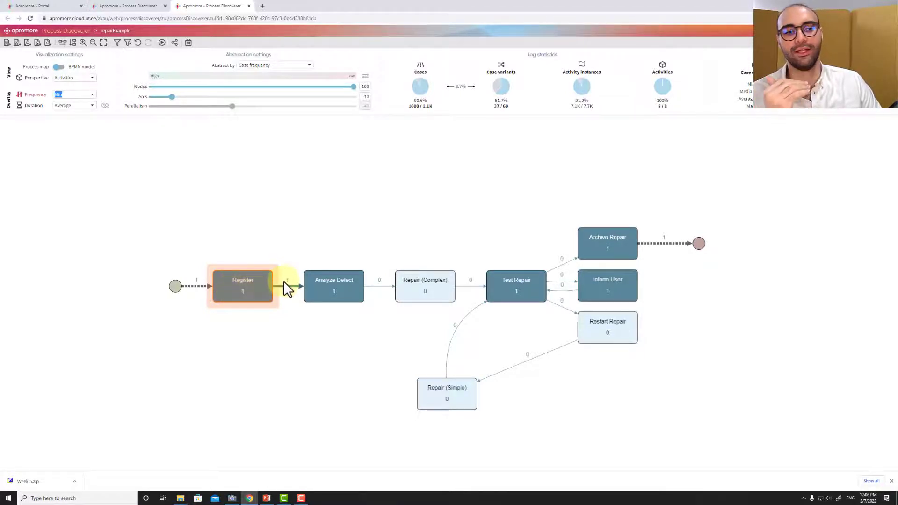
click(337, 292)
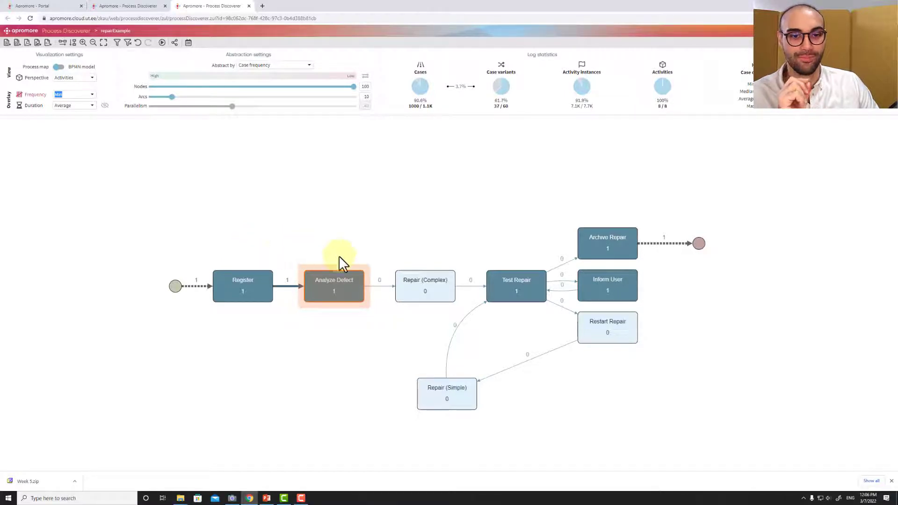
click(505, 290)
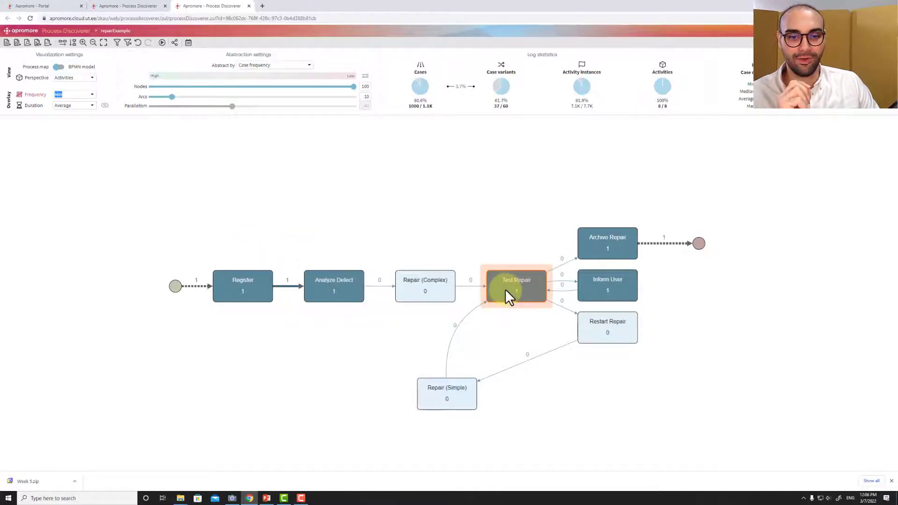
mouse_move(505, 289)
mouse_down()
mouse_move(476, 237)
mouse_move(493, 284)
mouse_up()
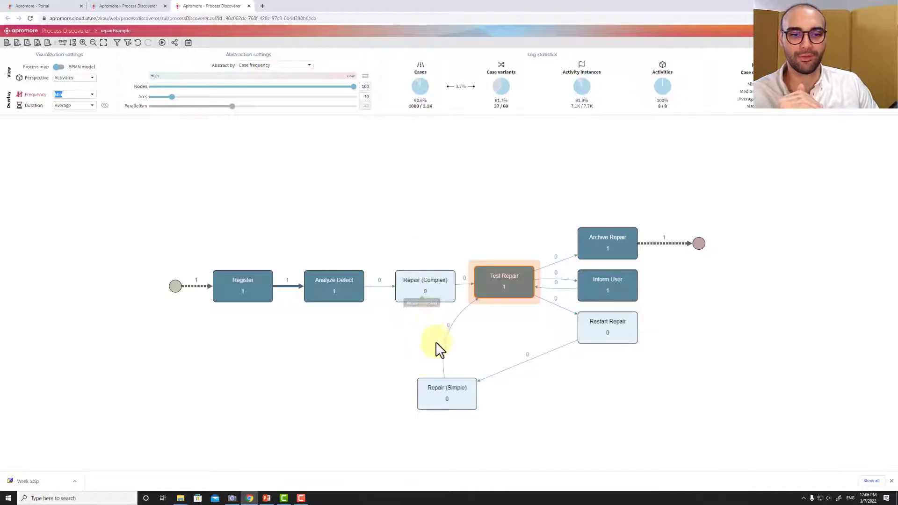
Raise the arcs abstraction level to about half of its range and reposition Repair (Simple) below Repair (Complex)
click(176, 99)
click(198, 97)
drag(668, 344, 475, 395)
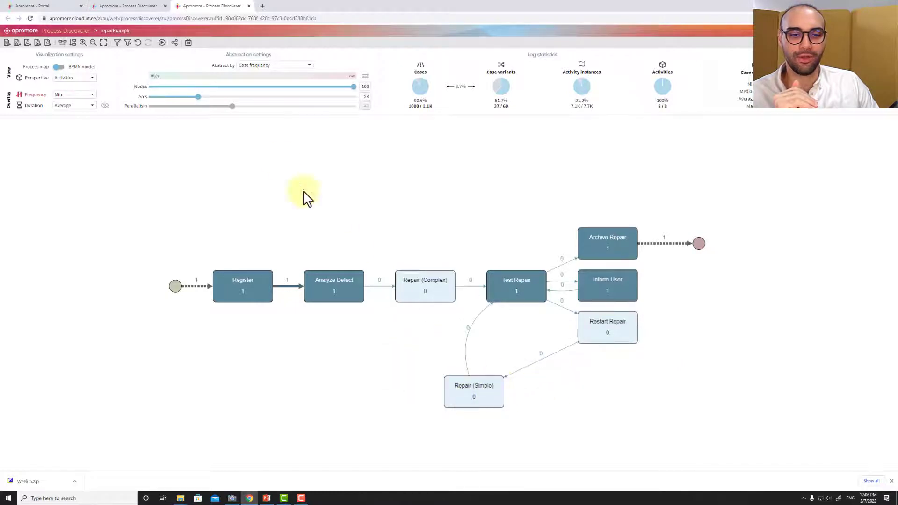
click(251, 97)
drag(696, 350, 422, 404)
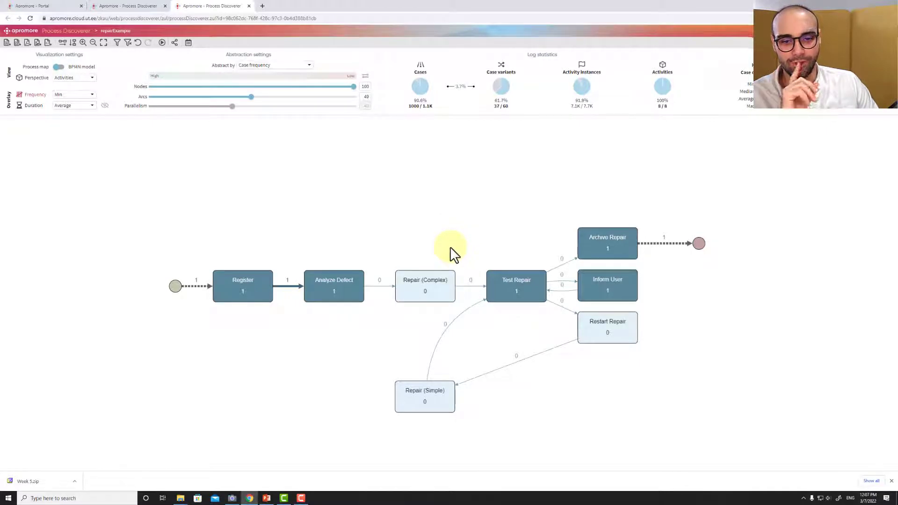
Set the Sepsis Cases map's frequency overlay to Min and inspect its first activities, including ER Triage and ER Sepsis Triage
click(119, 6)
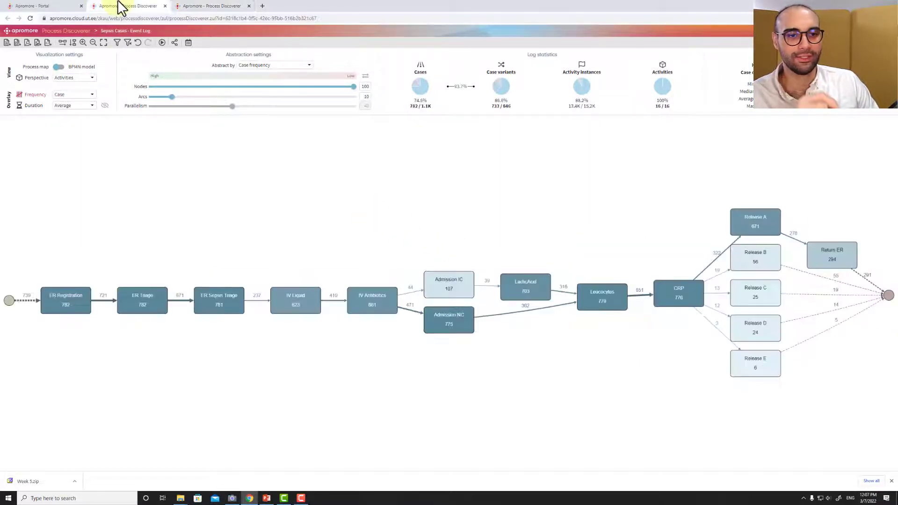
click(69, 96)
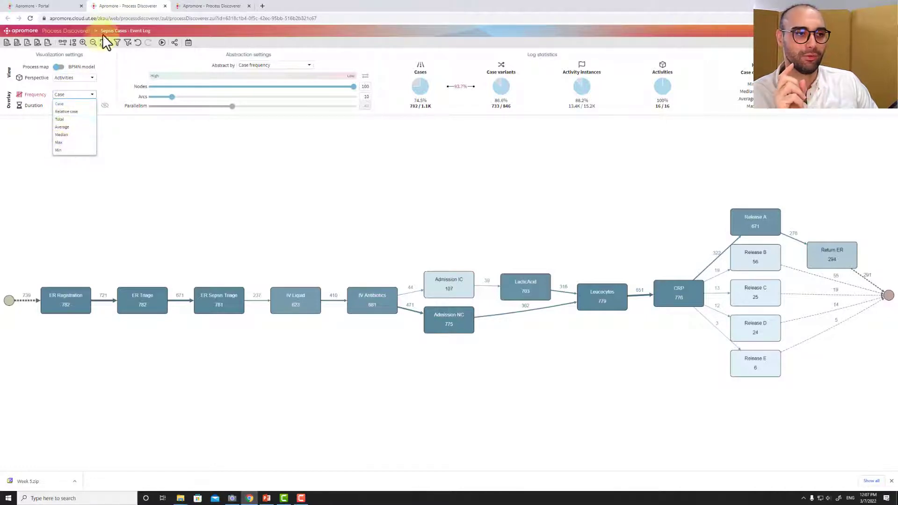
click(59, 150)
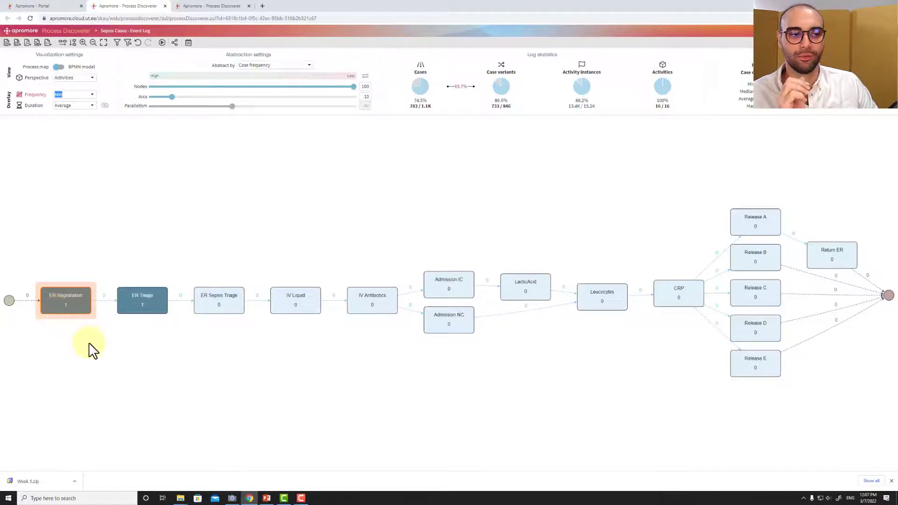
click(151, 298)
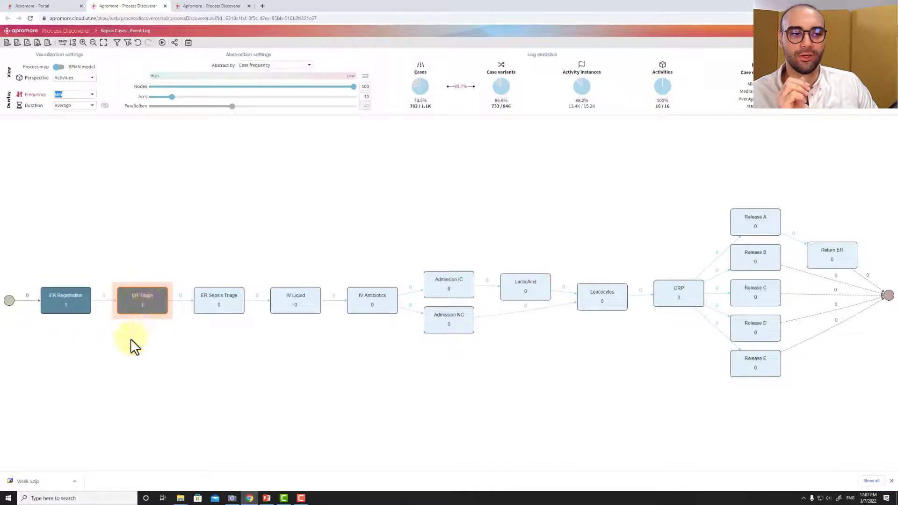
click(208, 307)
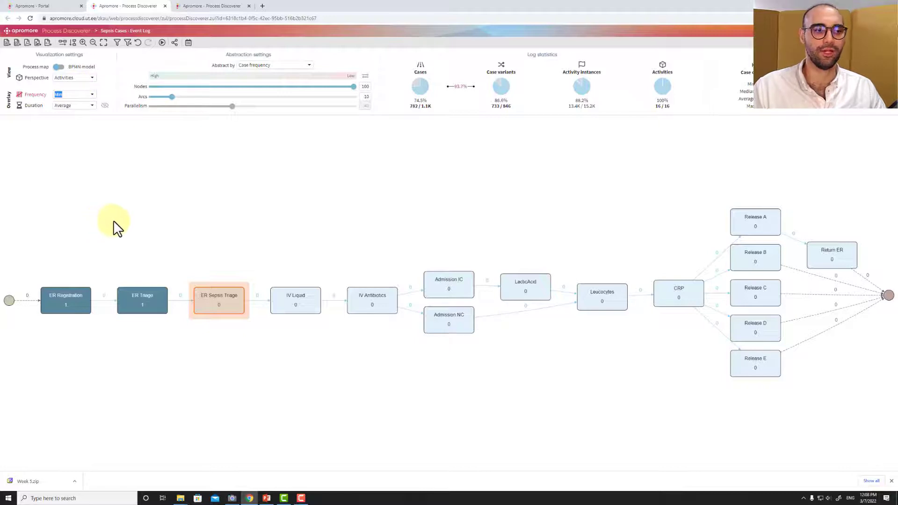
Set the Sepsis Cases map's frequency overlay to Max and move the LacticAcid activity above the main flow
click(94, 94)
click(61, 145)
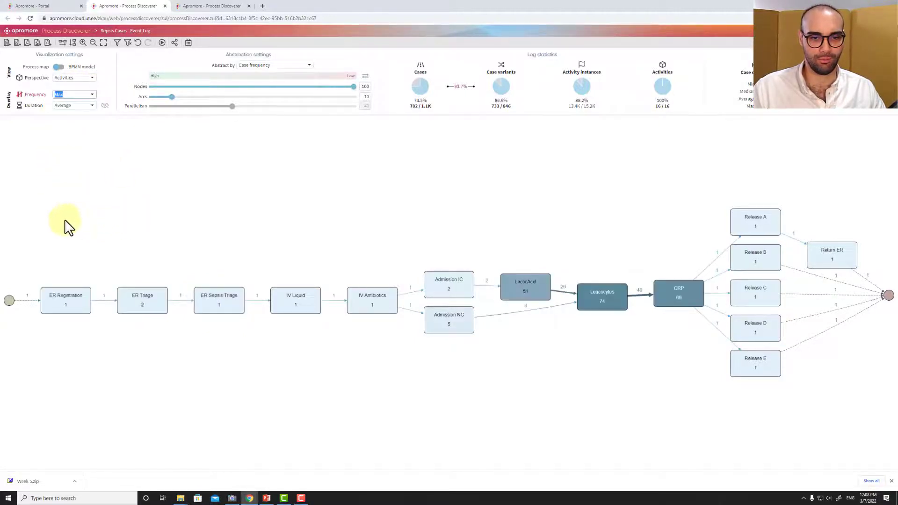
drag(507, 285, 510, 212)
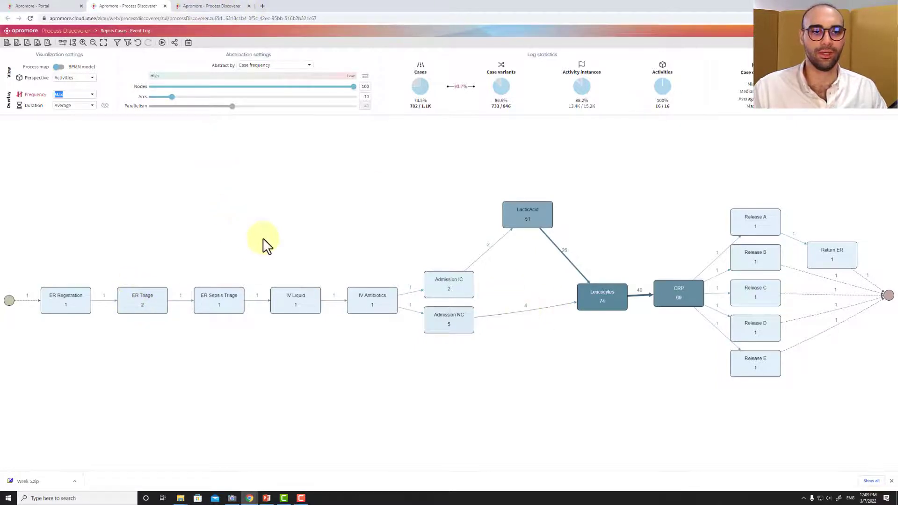
drag(521, 218, 522, 230)
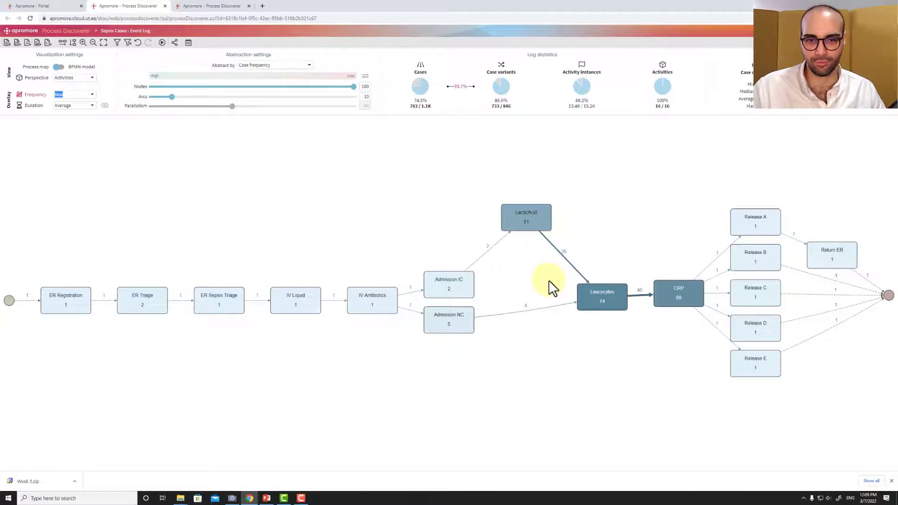
Set the repairExample map's frequency overlay to Max, place Repair (Simple) below Test Repair, and inspect Analyze Defect and Repair (Complex)
click(220, 7)
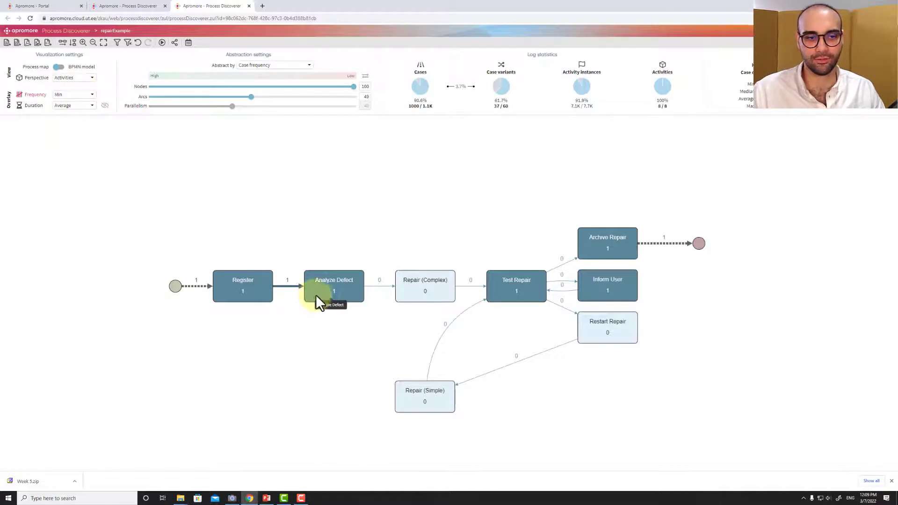
click(71, 94)
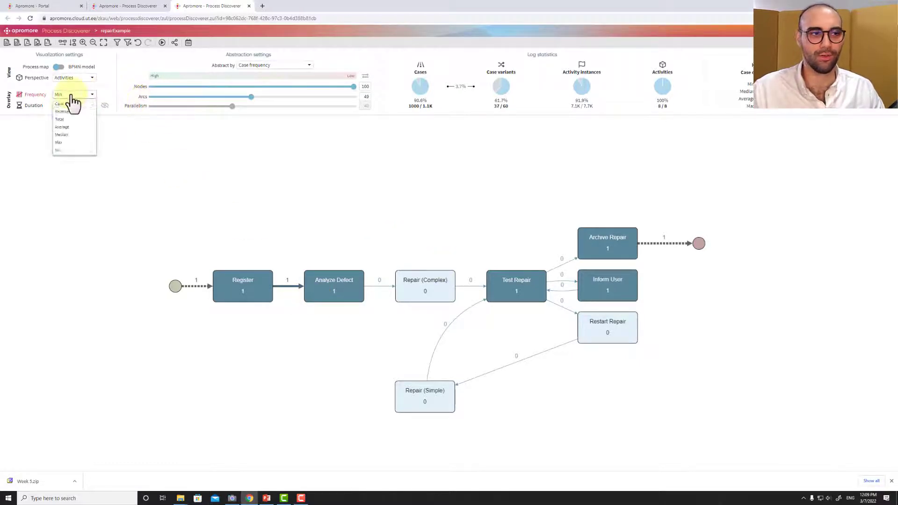
click(60, 143)
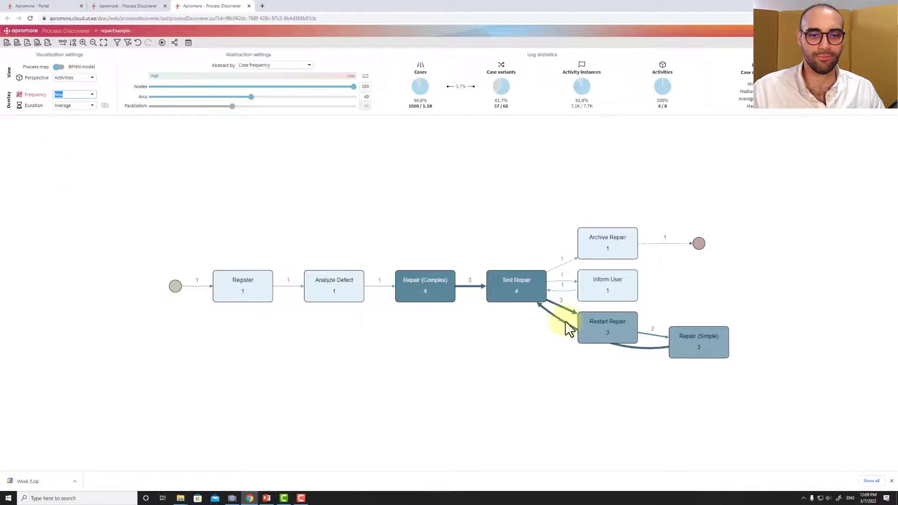
click(346, 276)
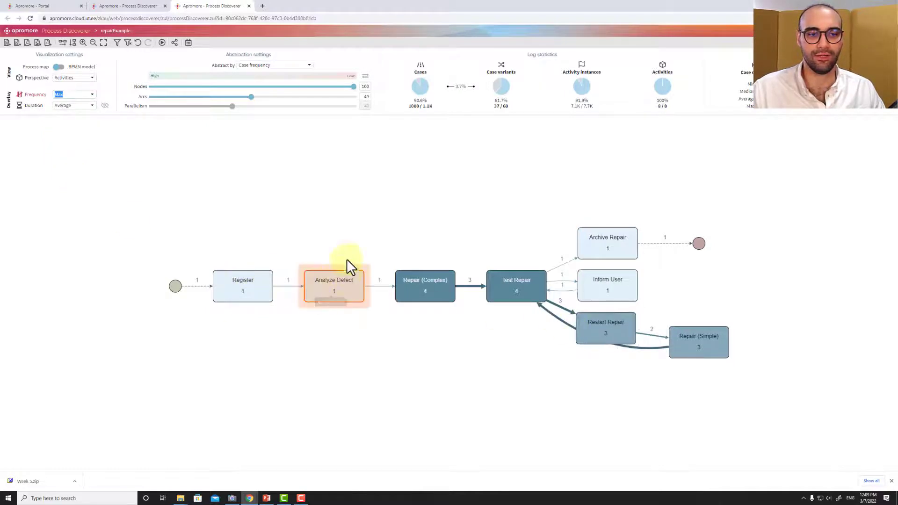
drag(705, 345, 511, 386)
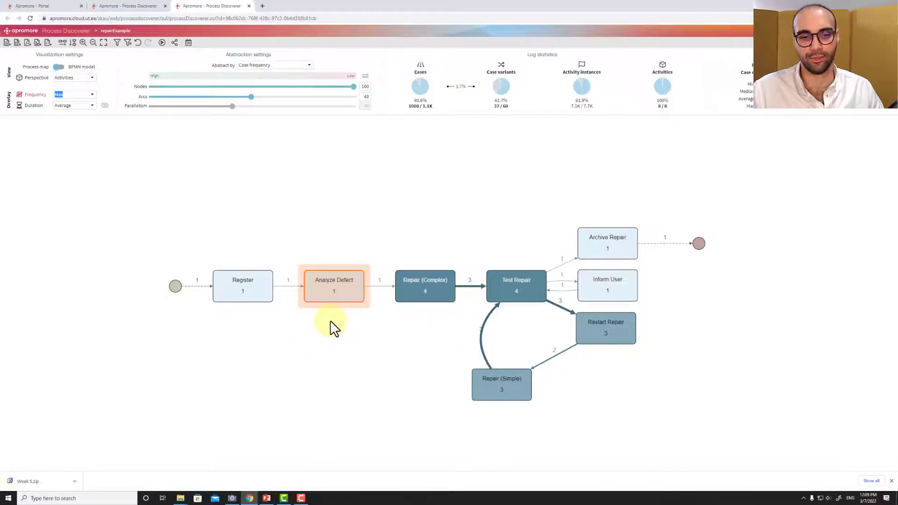
click(427, 298)
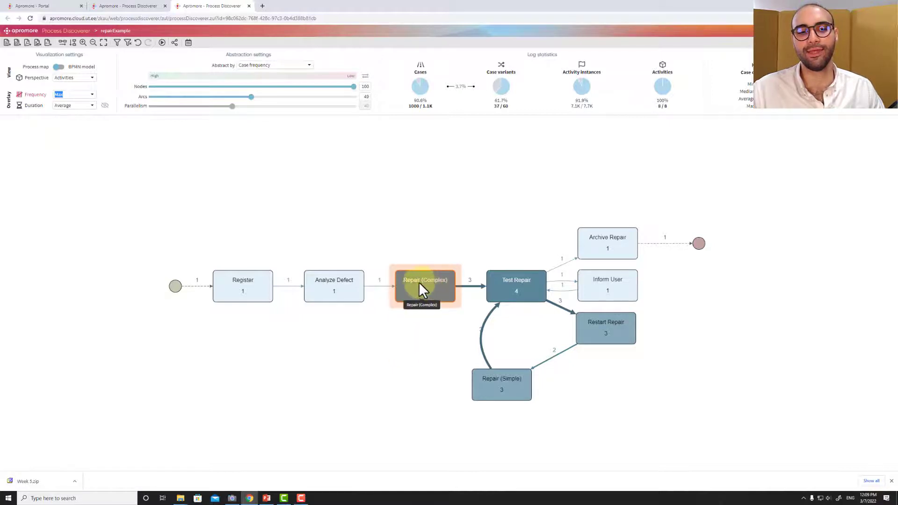
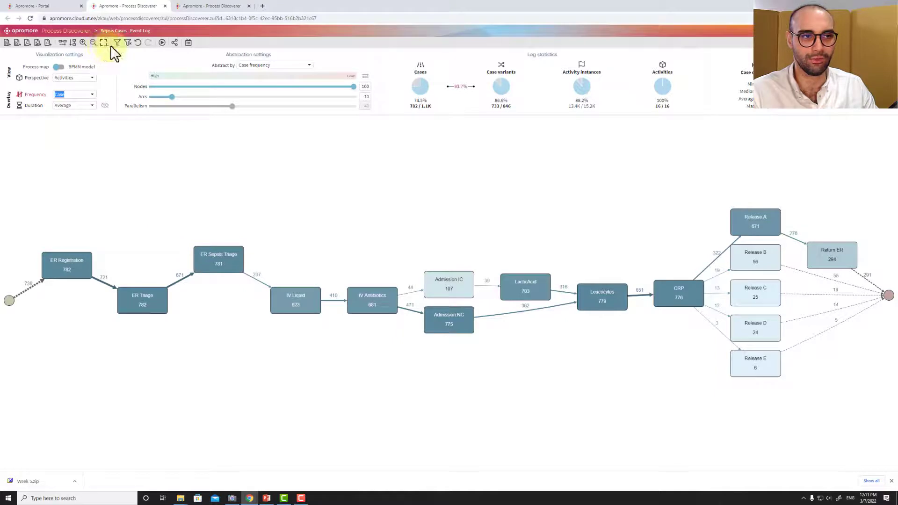
Try to add a Sepsis Cases filter criterion that removes all cases containing the activity ER Registration or ER Sepsis Triage
click(117, 44)
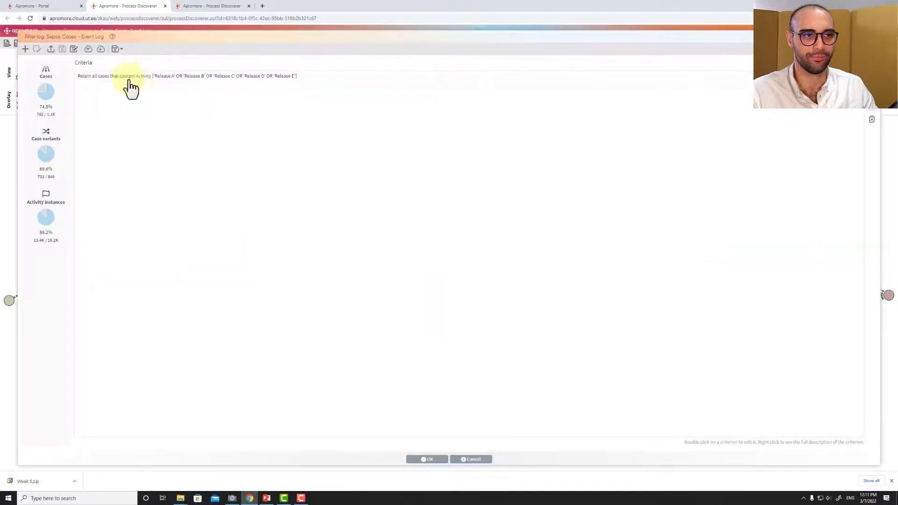
click(26, 49)
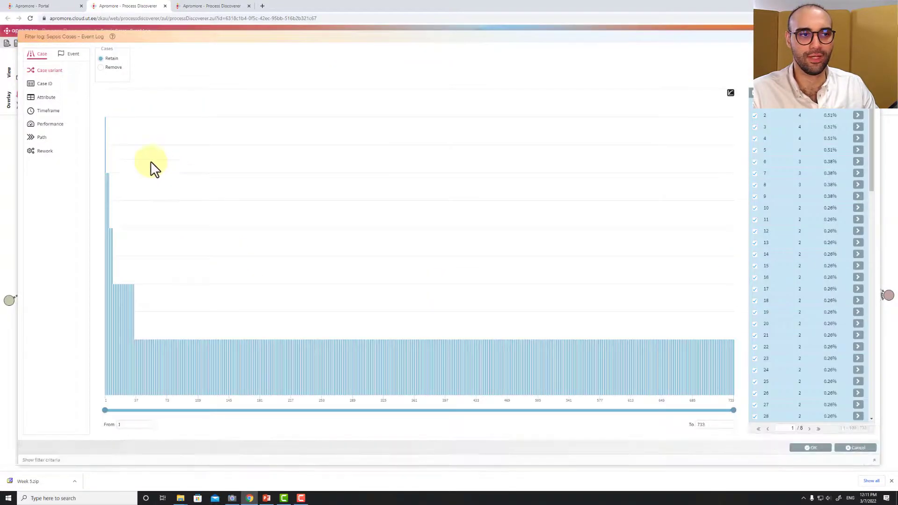
click(46, 97)
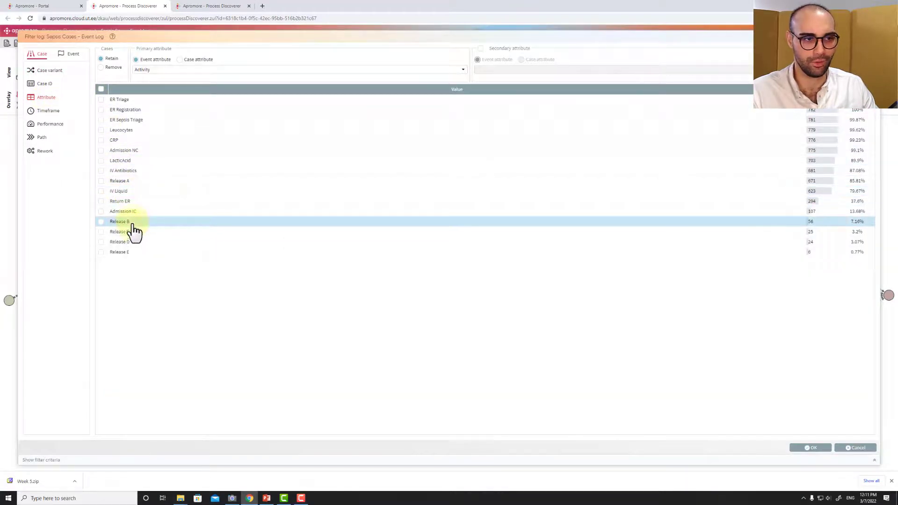
click(100, 111)
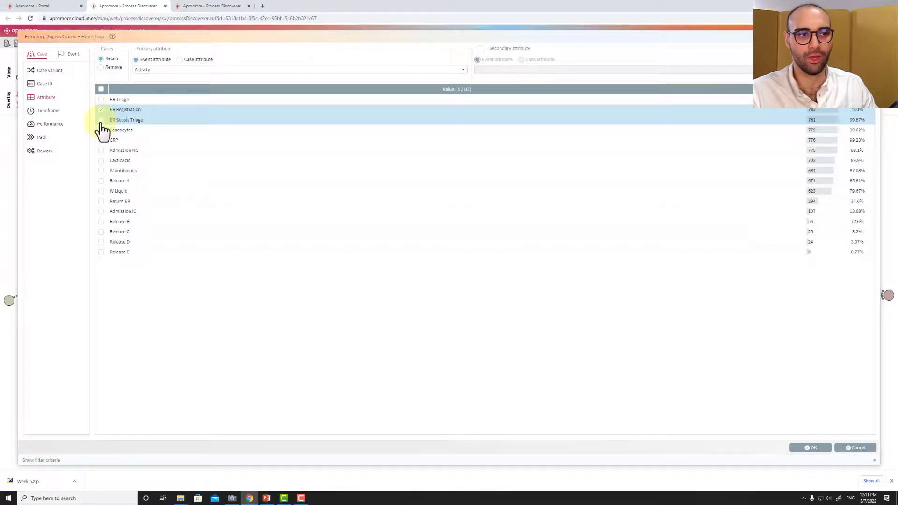
click(101, 120)
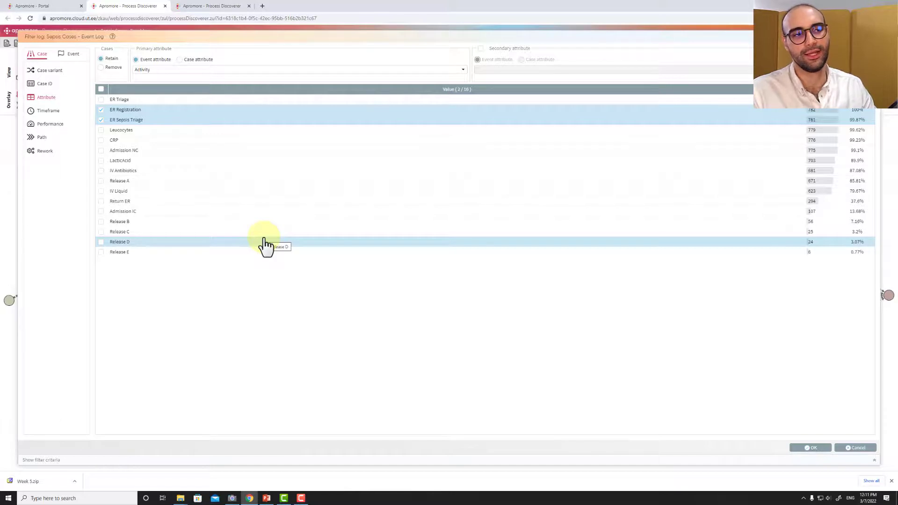
click(102, 68)
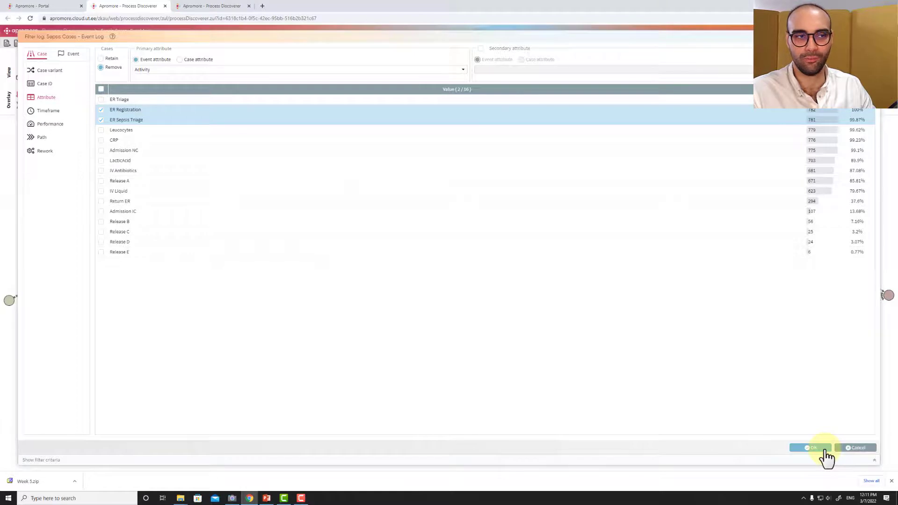
click(812, 448)
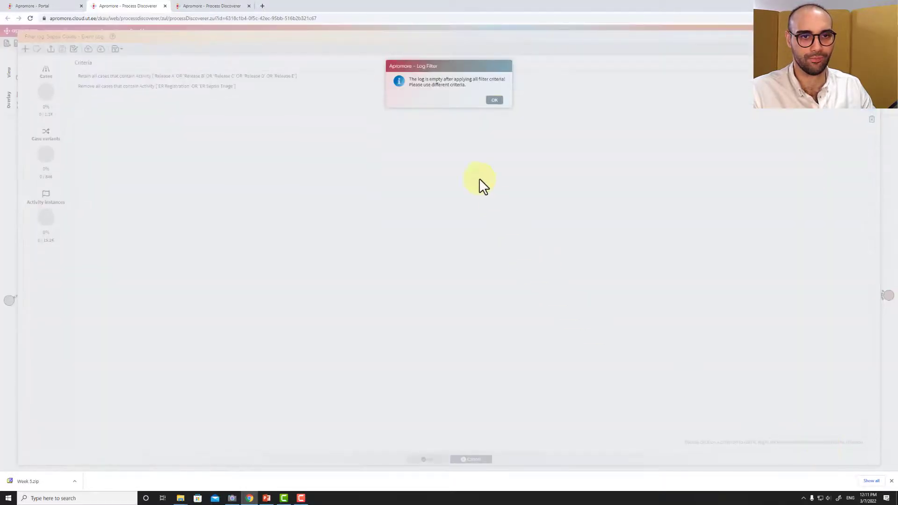
click(495, 100)
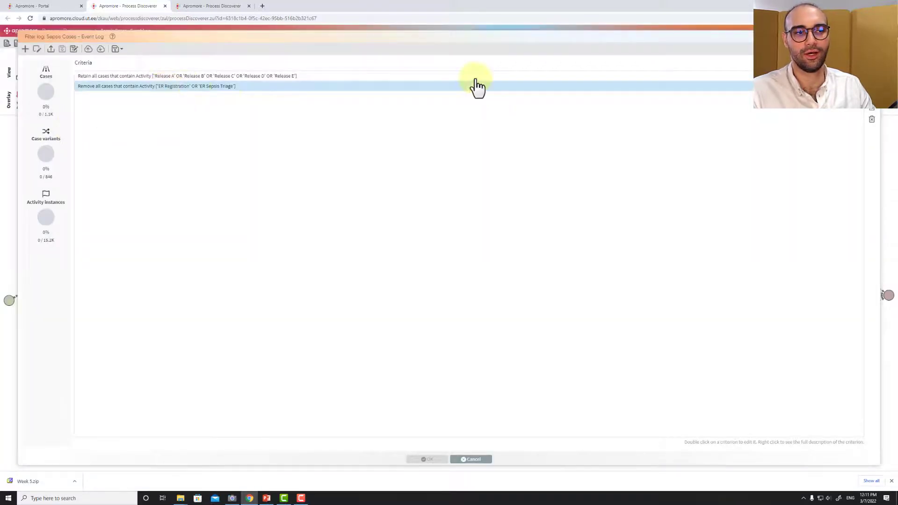
Delete the criterion removing ER Registration or ER Sepsis Triage cases and apply the remaining filter
click(869, 112)
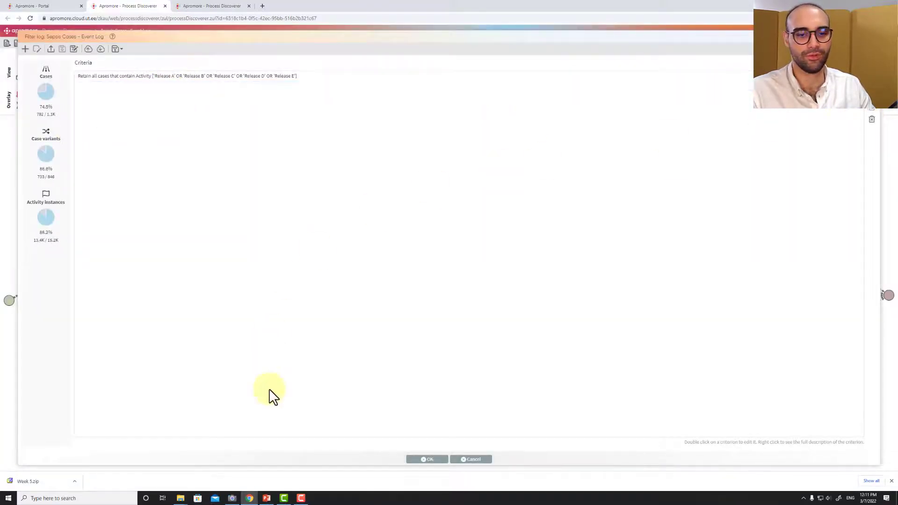
click(426, 459)
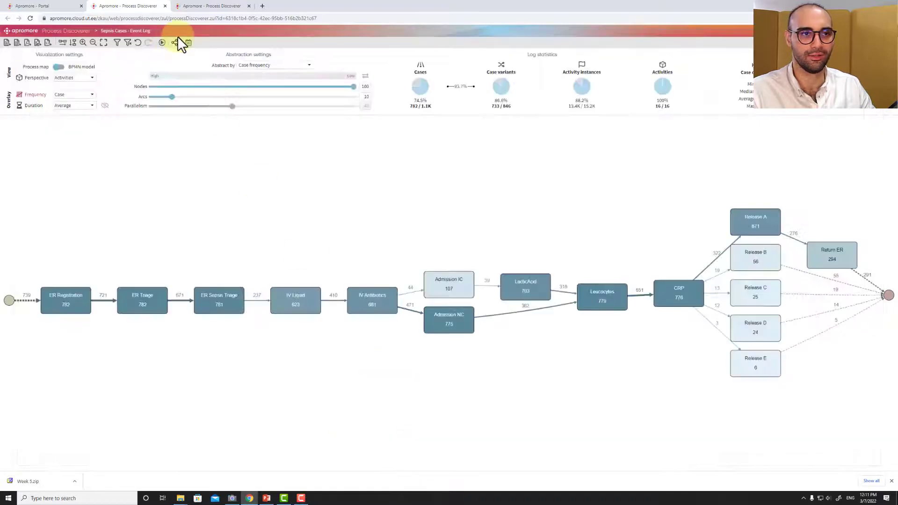
Return to the repairExample map and inspect the maximum frequency of the Repair (Complex) activity
click(201, 7)
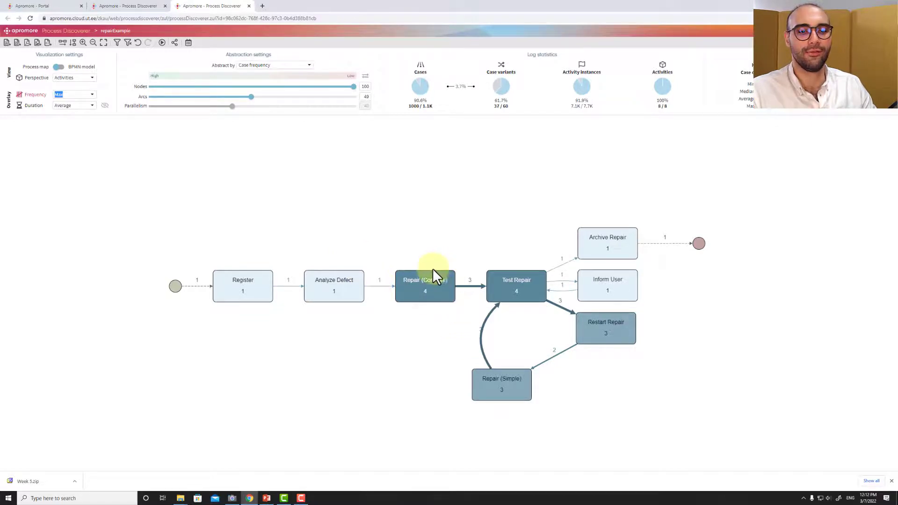
click(422, 282)
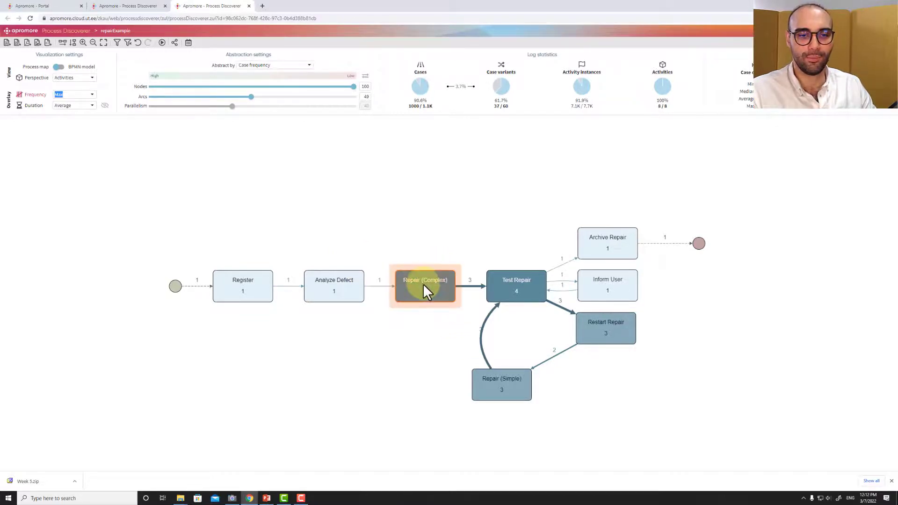
Inspect the maximum frequencies of Repair (Simple) and Test Repair, and set the repairExample map's frequency overlay to Min
click(495, 377)
click(513, 287)
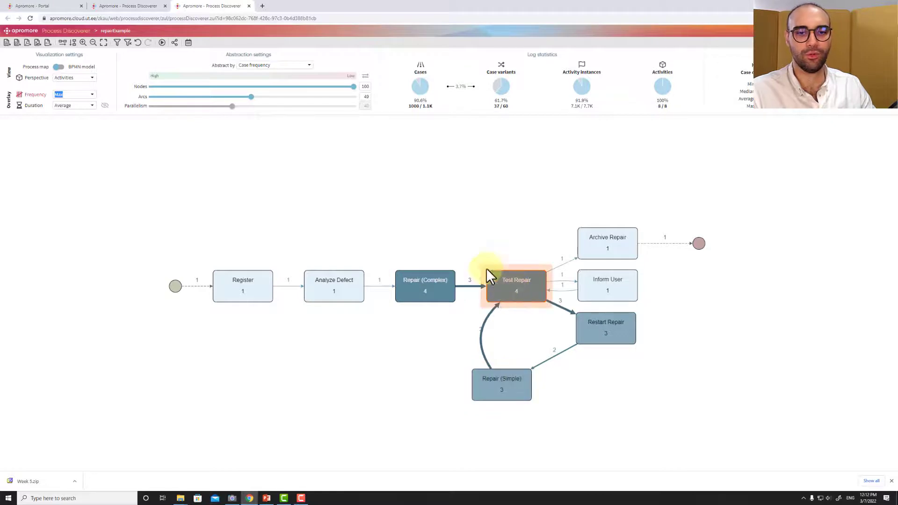
click(457, 243)
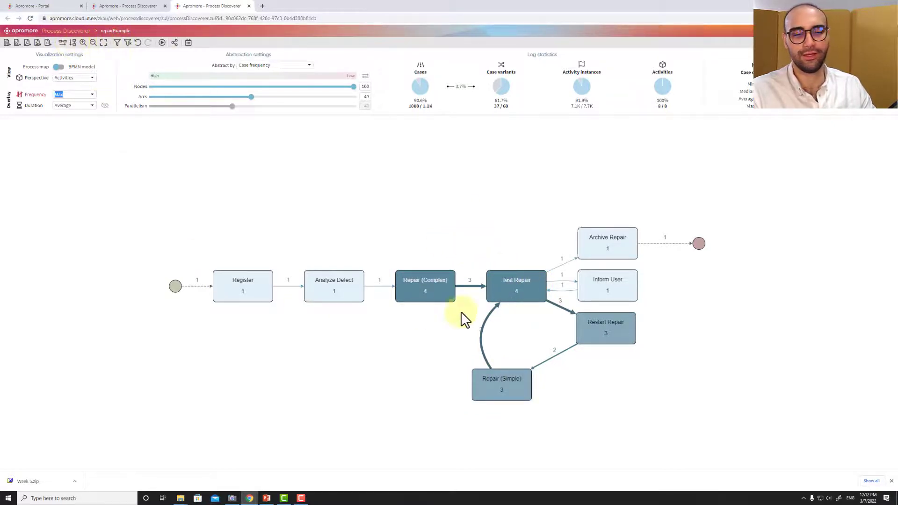
click(72, 95)
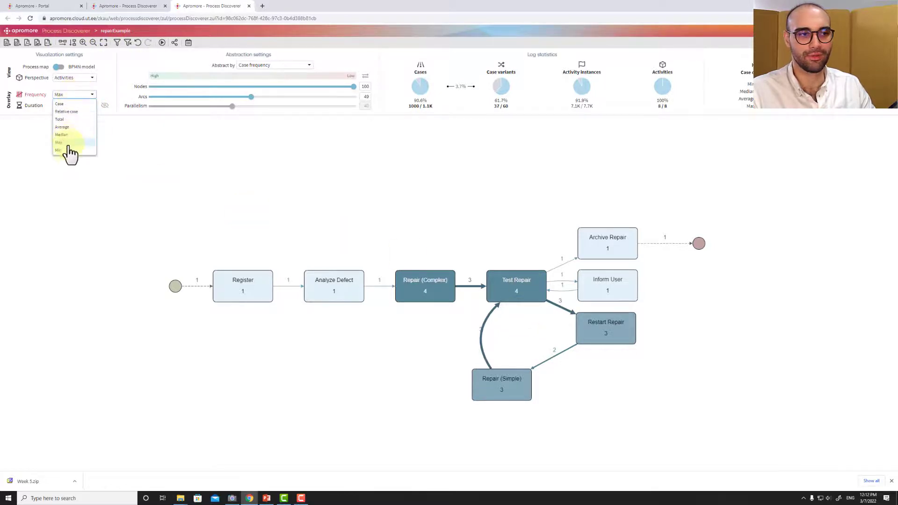
click(69, 150)
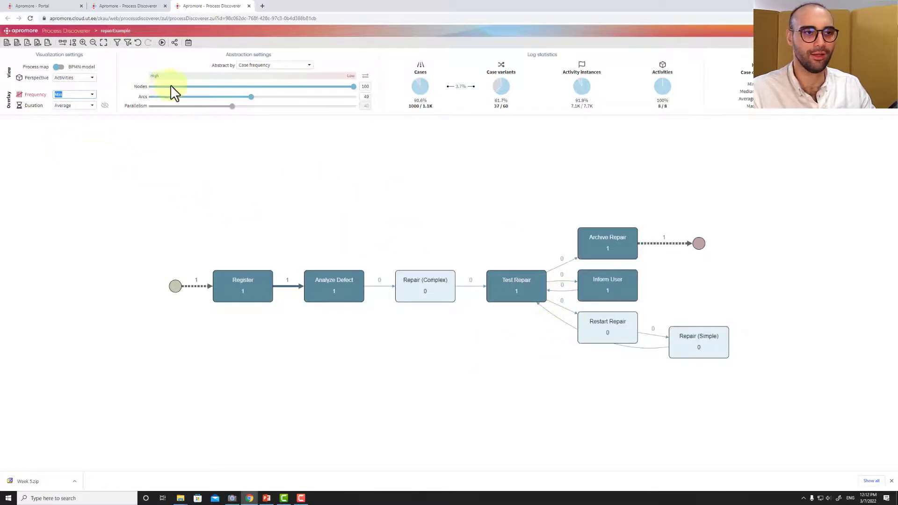
Try to add a repairExample filter criterion that removes all cases containing the activity Test Repair
click(118, 43)
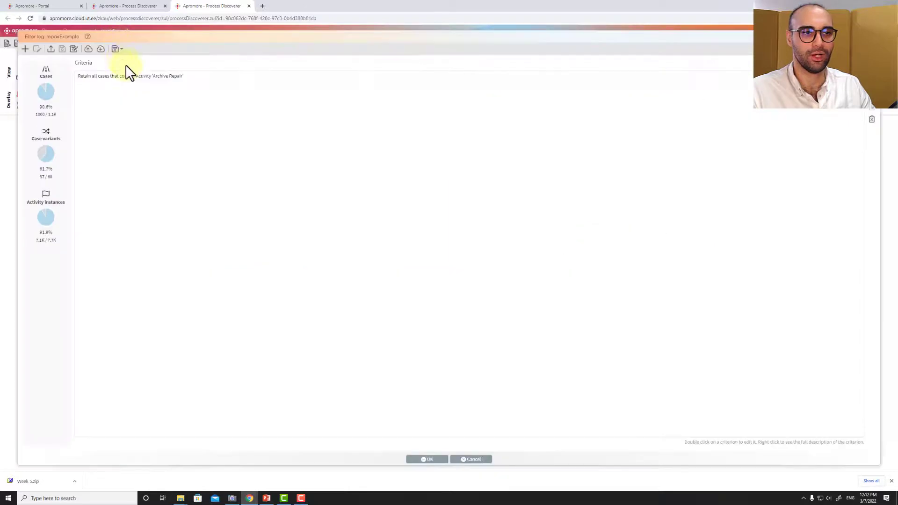
click(26, 49)
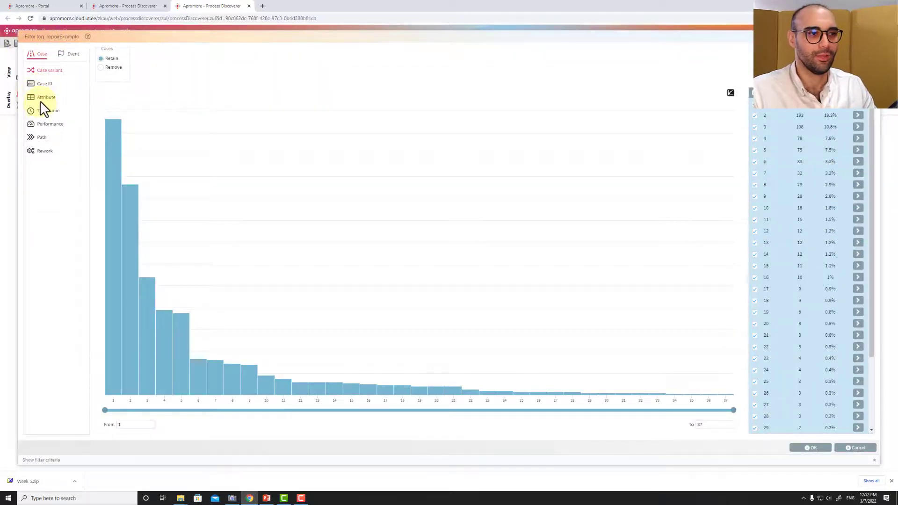
click(41, 98)
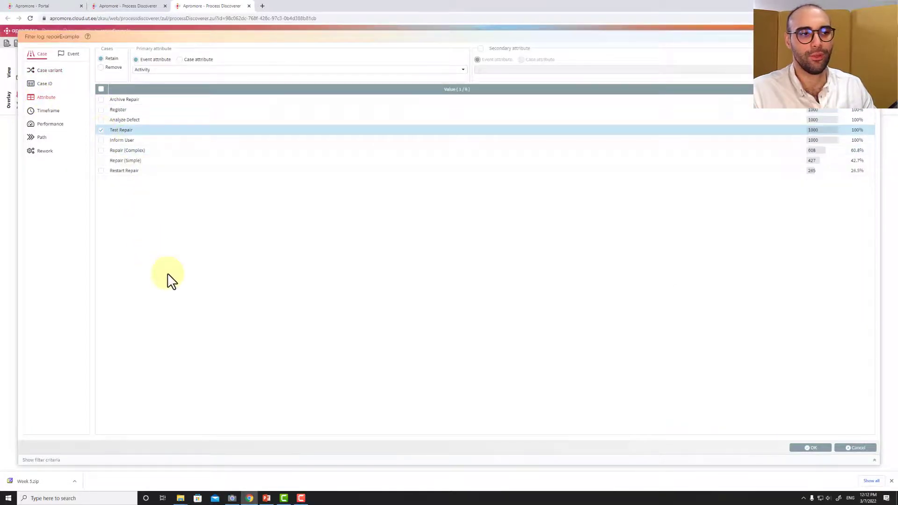
click(125, 130)
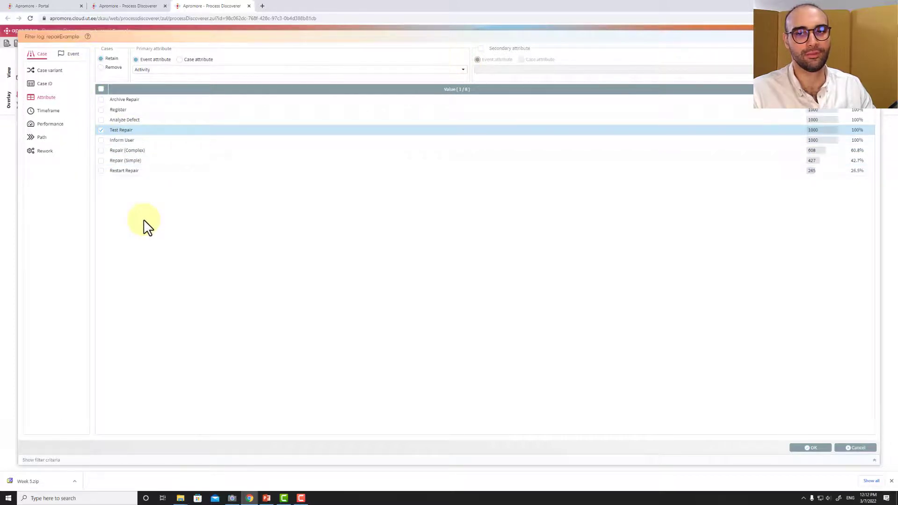
click(112, 68)
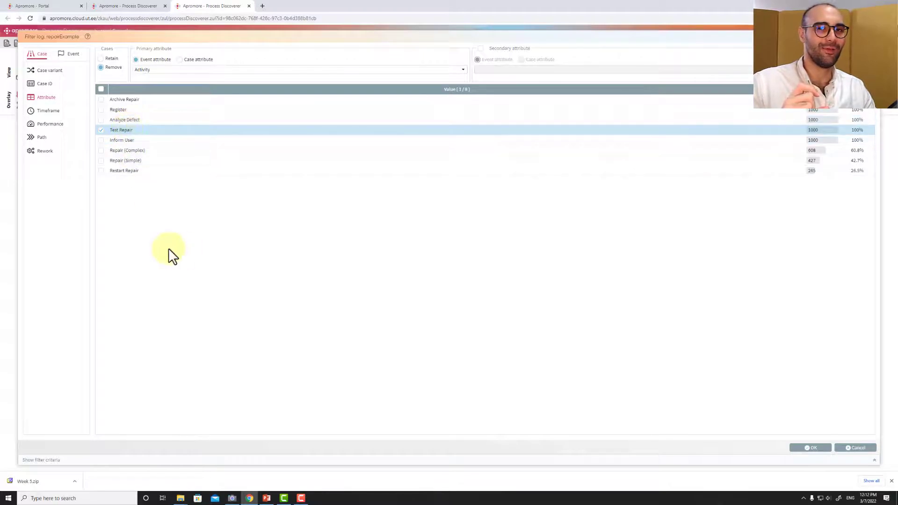
click(814, 448)
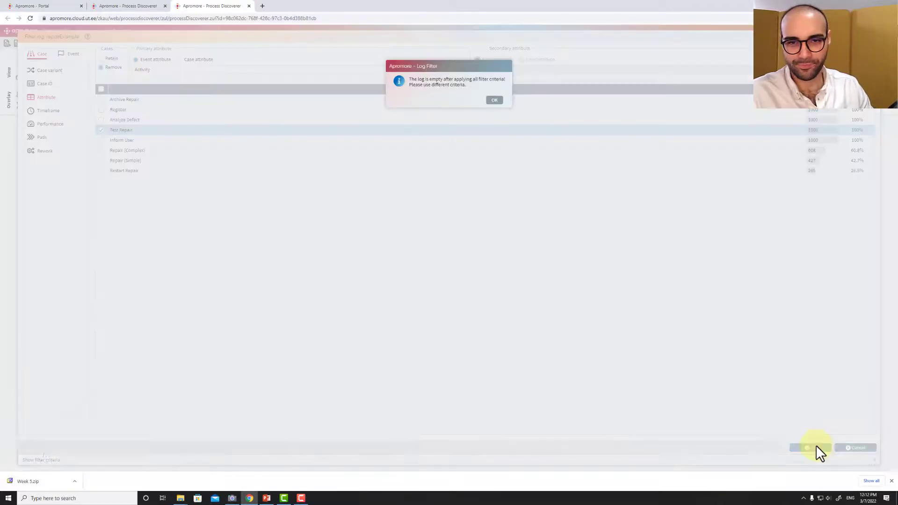
click(495, 101)
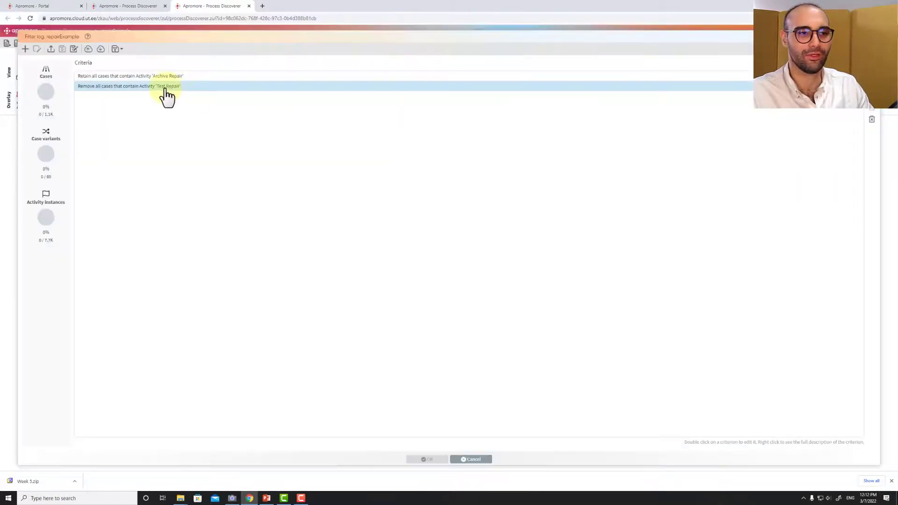
Delete the criterion removing Test Repair cases and apply the remaining Archive Repair filter
click(872, 113)
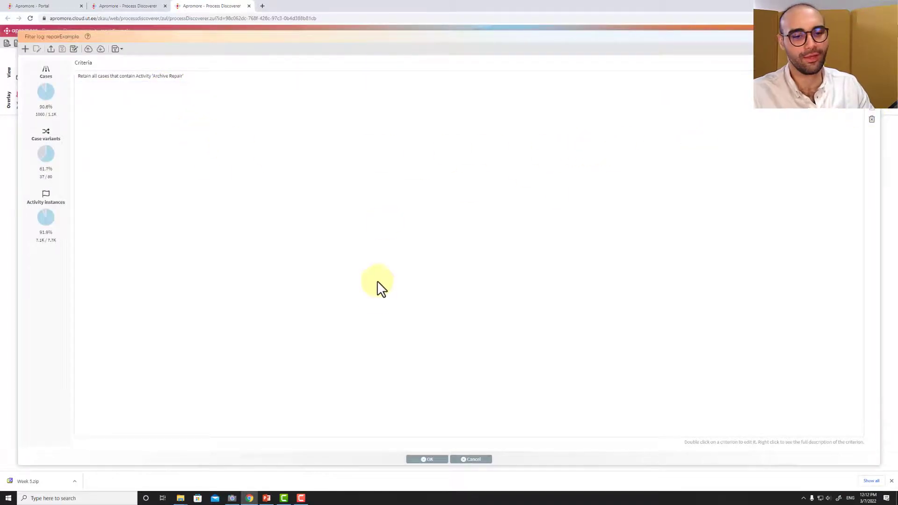
click(427, 459)
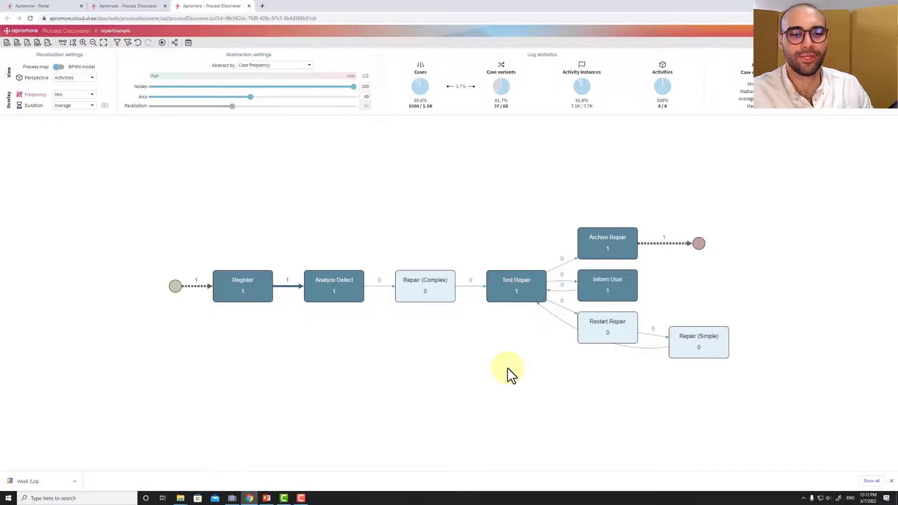
Place Repair (Simple) below Test Repair on the repairExample map, and raise ER Registration and ER Sepsis Triage above the Sepsis Cases map's main row
click(596, 333)
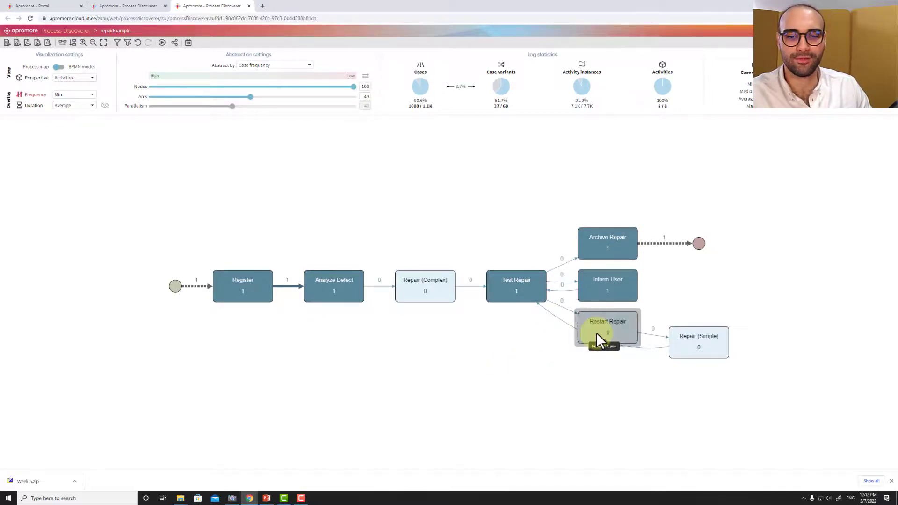
drag(715, 333, 532, 402)
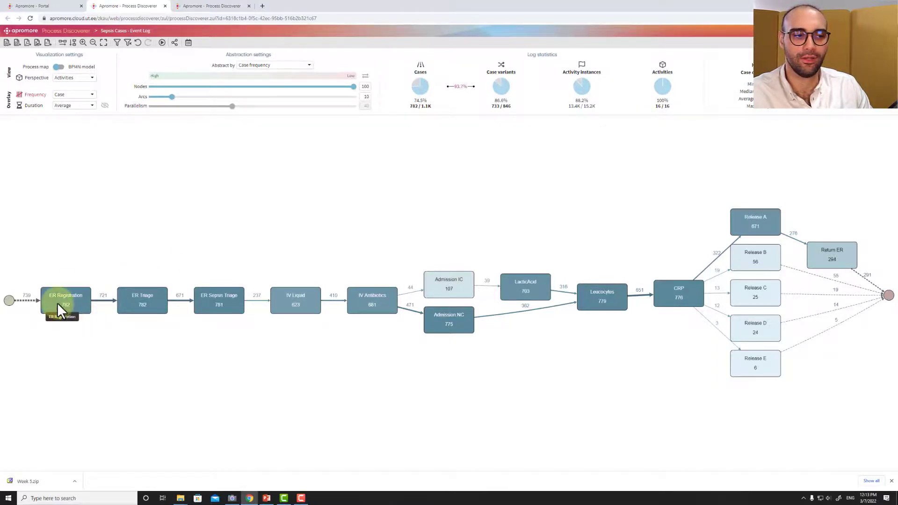
drag(57, 303, 60, 257)
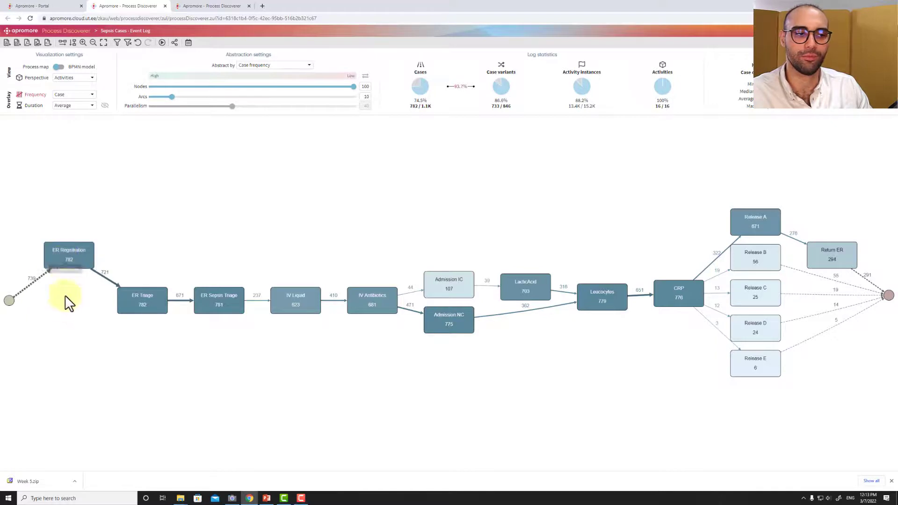
drag(206, 312, 207, 267)
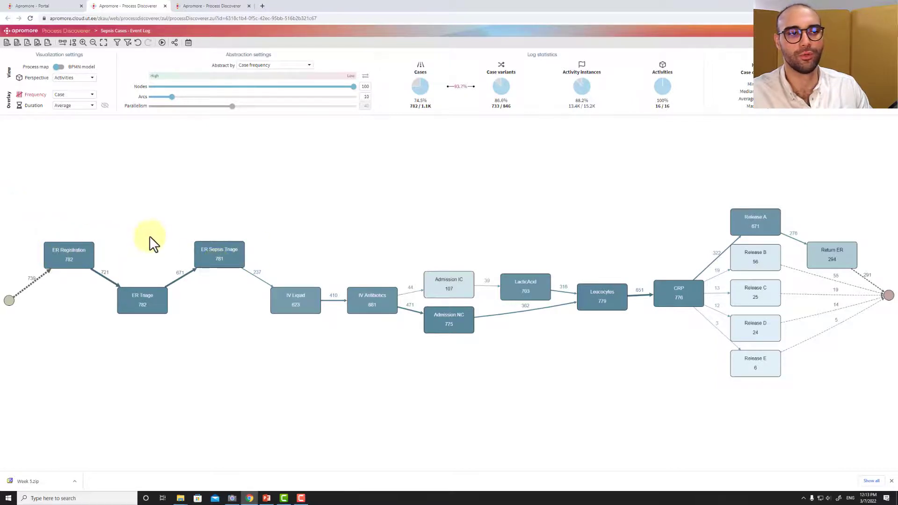
Apply a Sepsis Cases path filter removing cases where ER Registration is eventually followed by ER Sepsis Triage in less than 60 mins
click(117, 44)
click(25, 51)
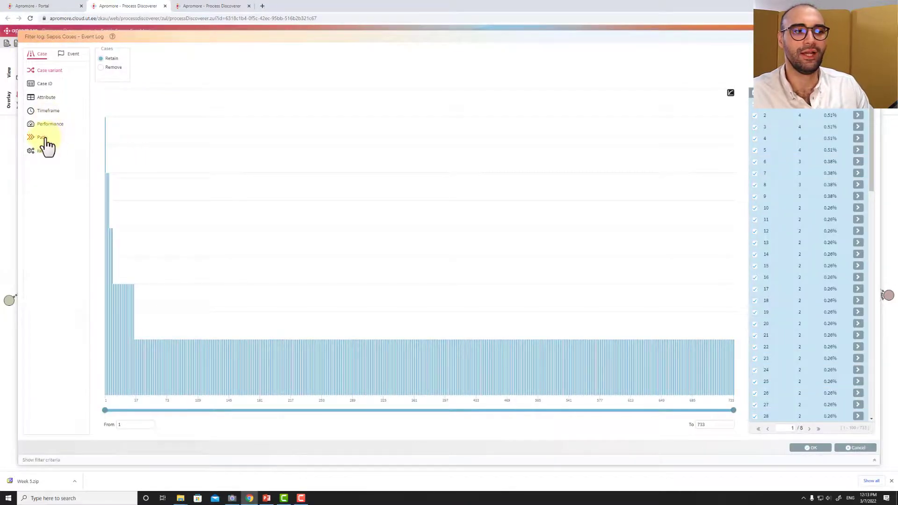
click(42, 138)
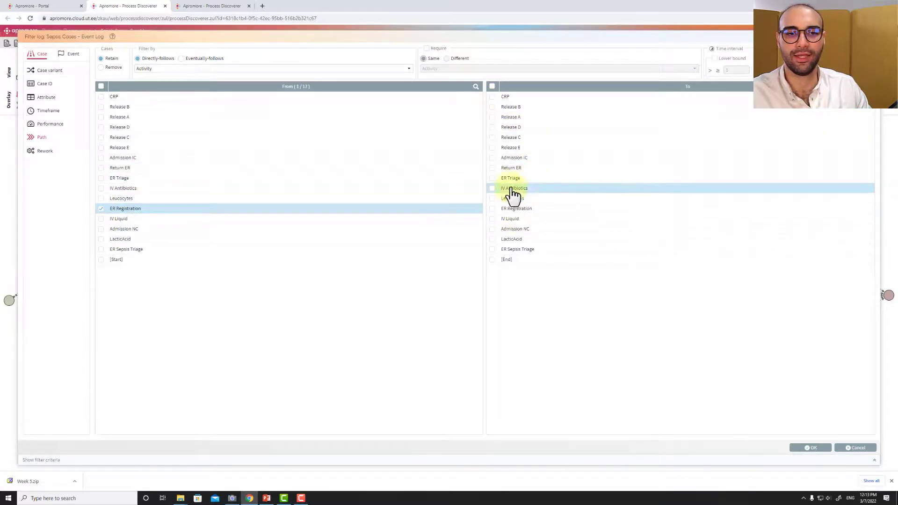
click(519, 252)
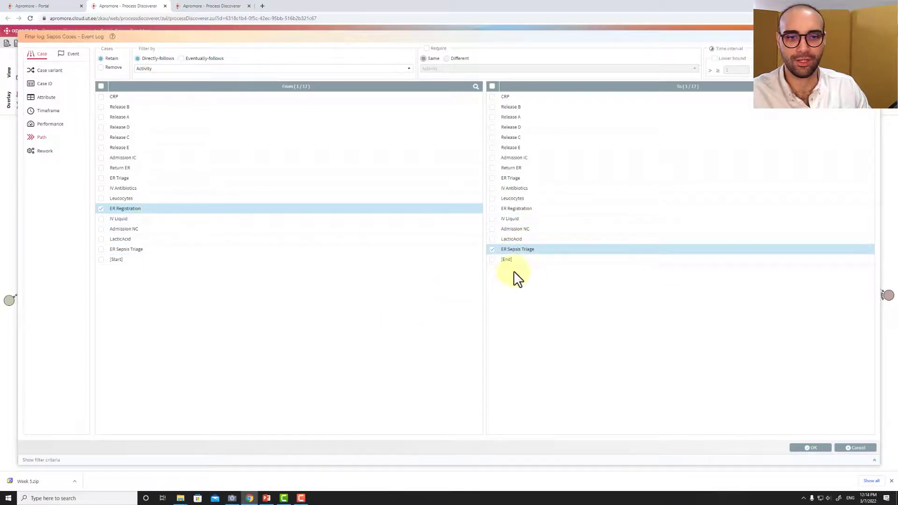
click(182, 58)
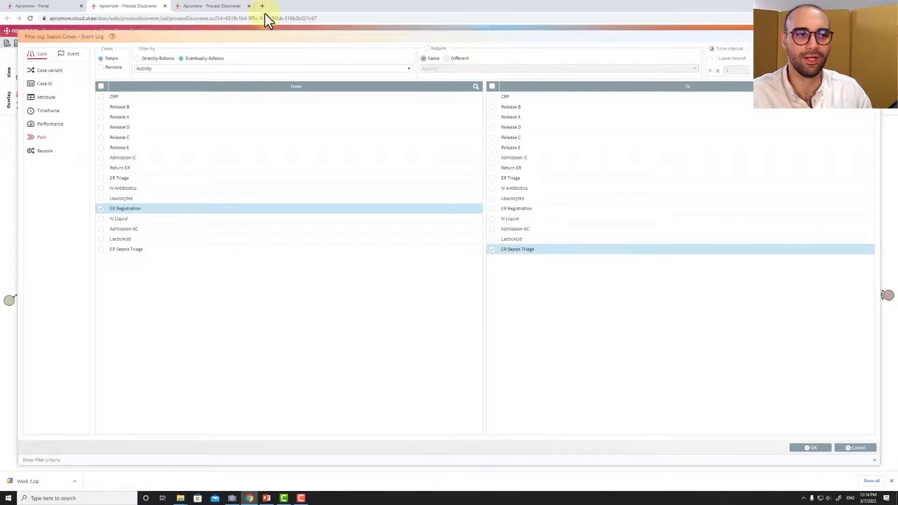
click(101, 67)
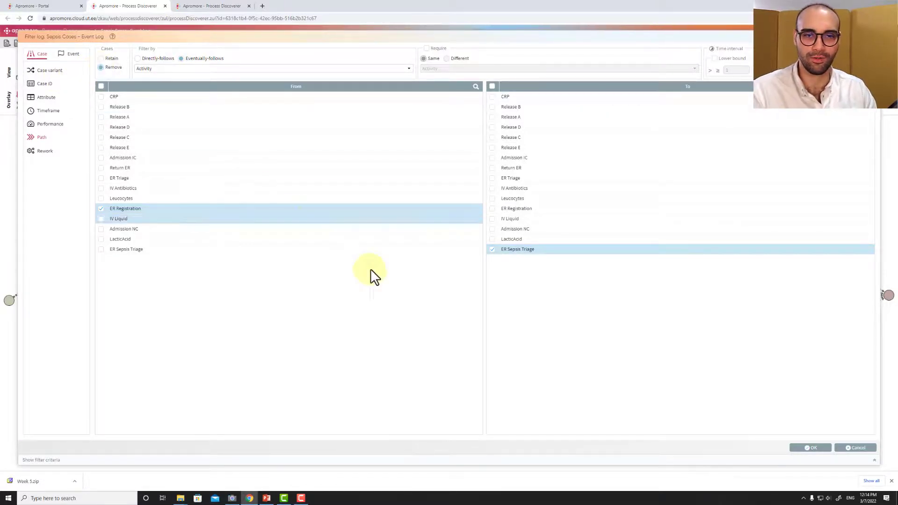
click(814, 449)
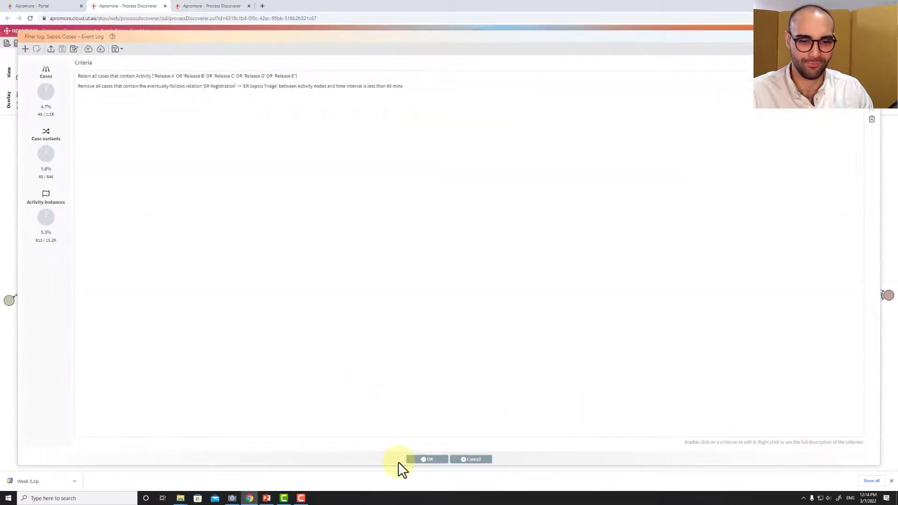
click(427, 459)
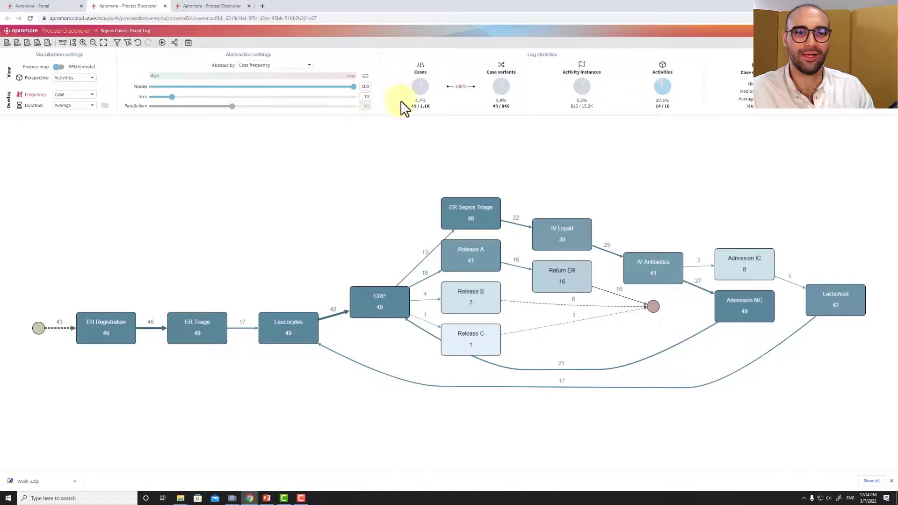
List the filtered cases in the Case Inspector and examine case AY's durations from ER Registration to ER Sepsis Triage
click(420, 107)
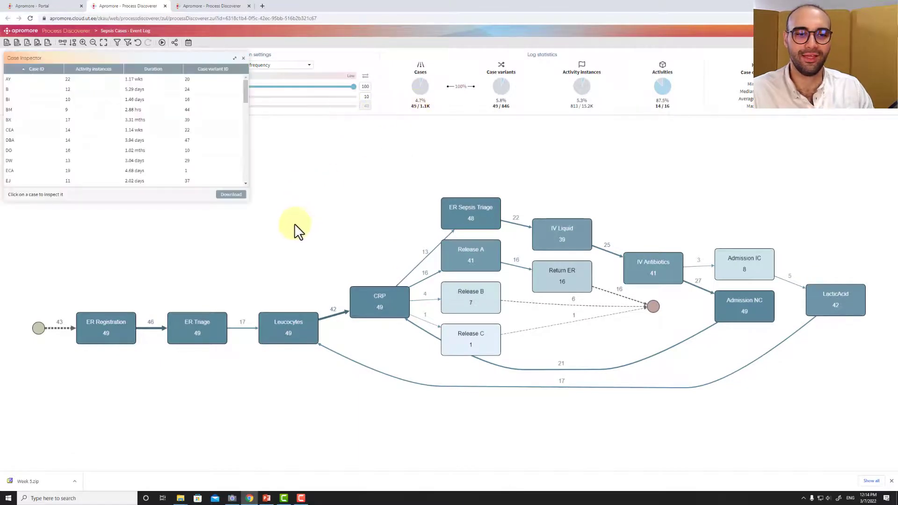
click(12, 80)
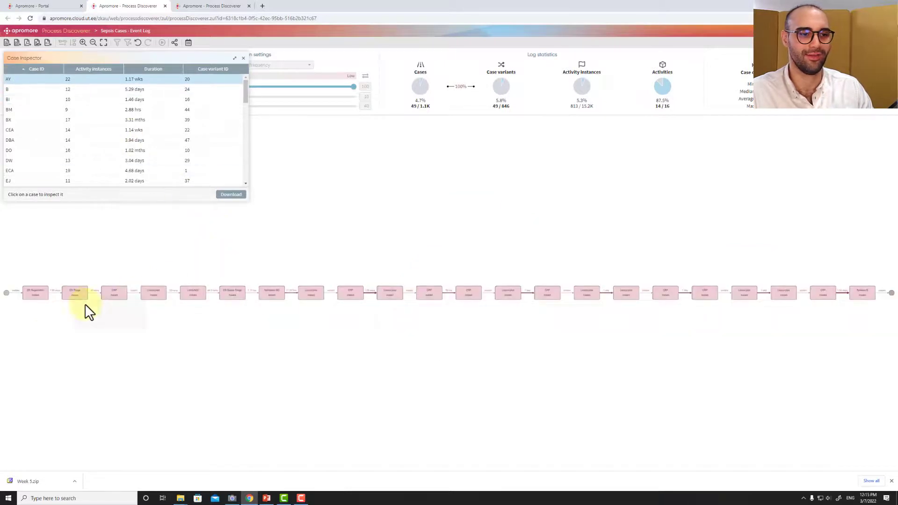
scroll(98, 294, up, 3)
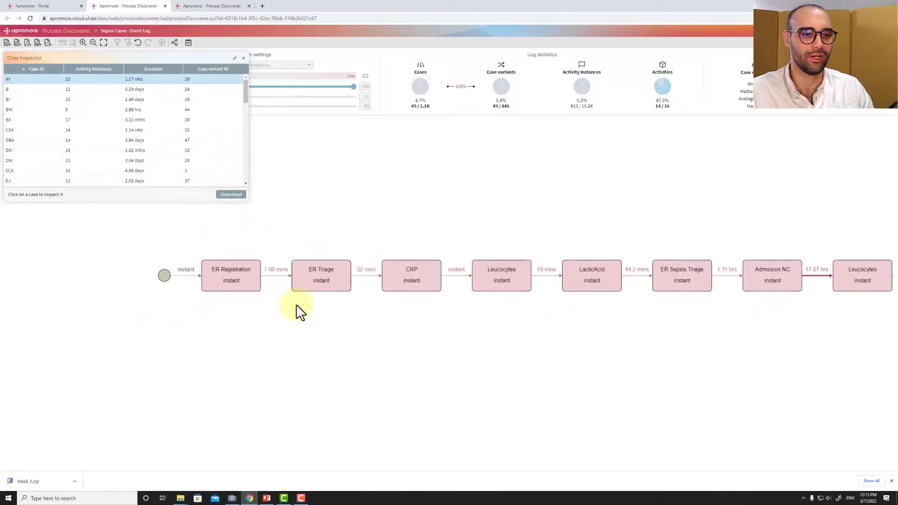
scroll(293, 316, up, 3)
mouse_move(363, 319)
mouse_down()
mouse_move(255, 371)
mouse_move(18, 372)
mouse_up()
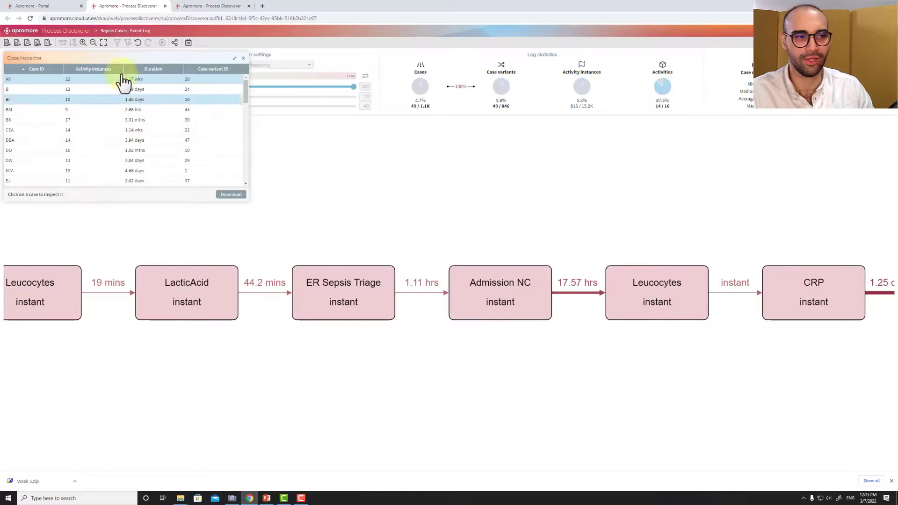
Examine the traces of cases B and BX for the time between ER Registration and ER Sepsis Triage, and close the Case Inspector
click(46, 93)
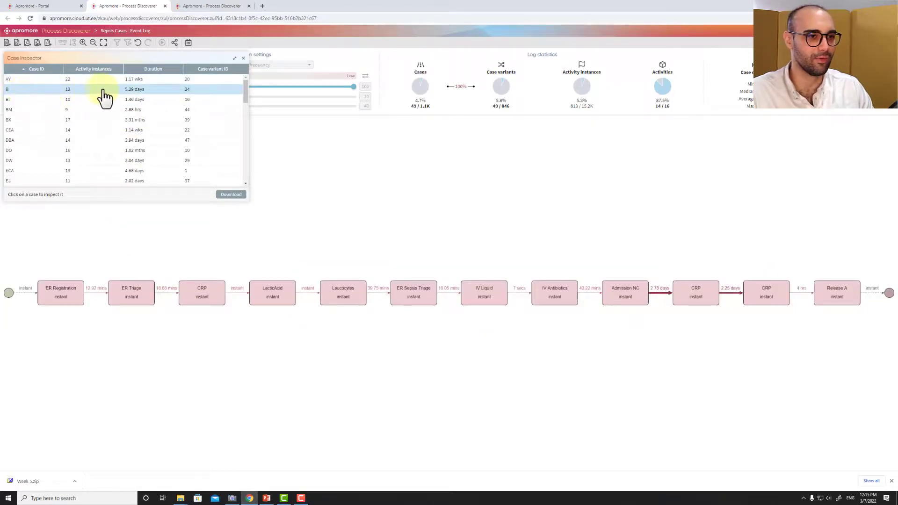
click(49, 121)
scroll(136, 323, up, 5)
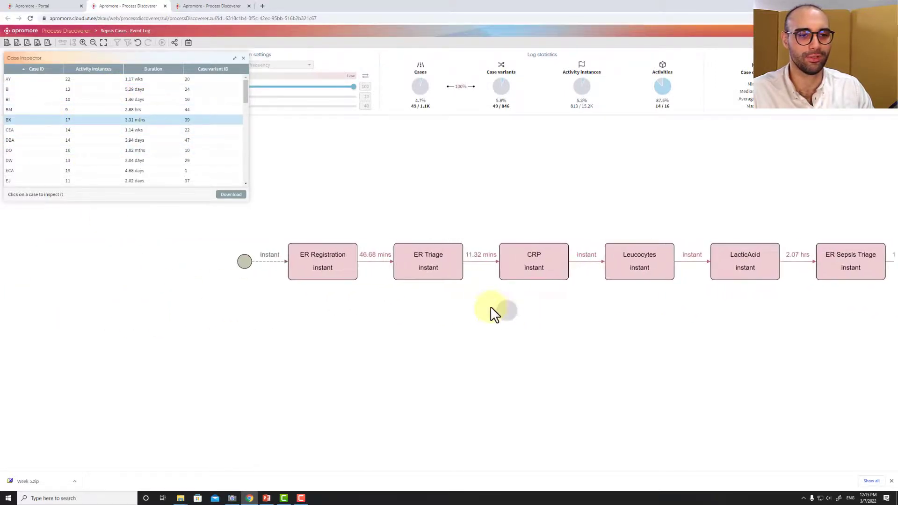
drag(395, 309, 50, 334)
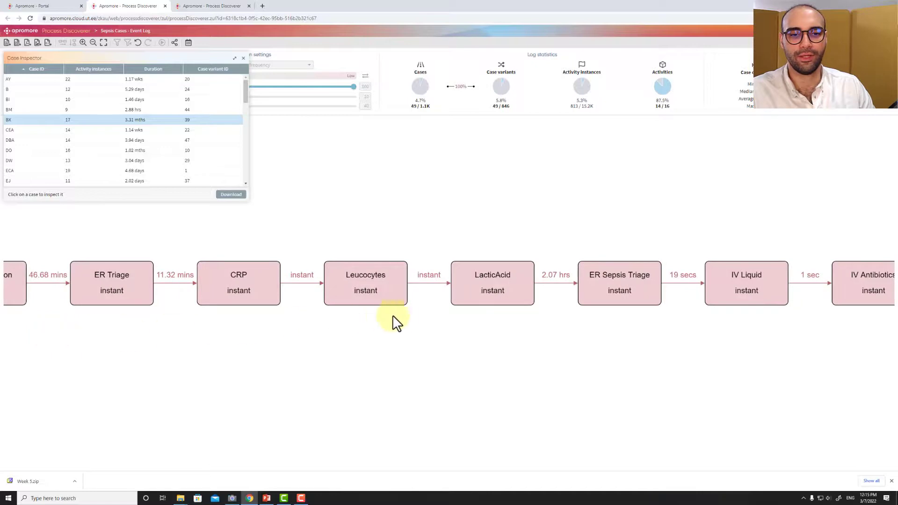
drag(393, 316, 200, 332)
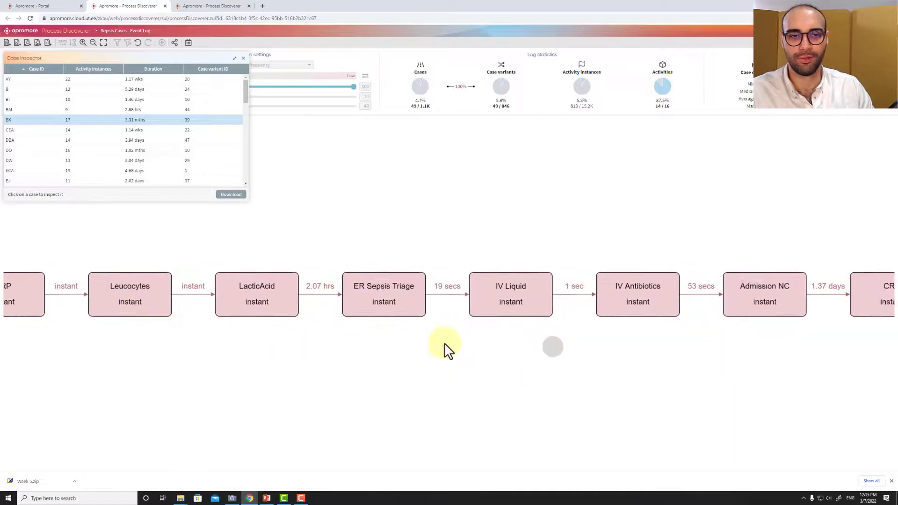
drag(444, 349, 608, 321)
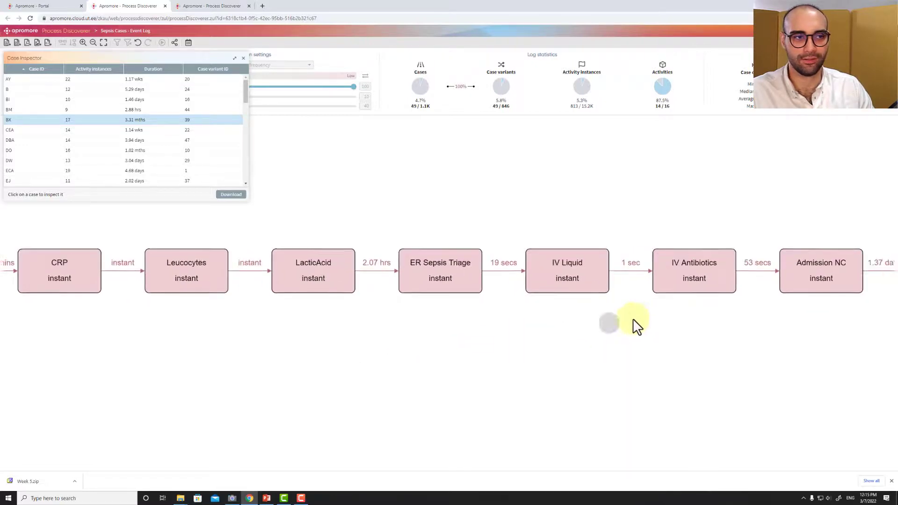
click(243, 58)
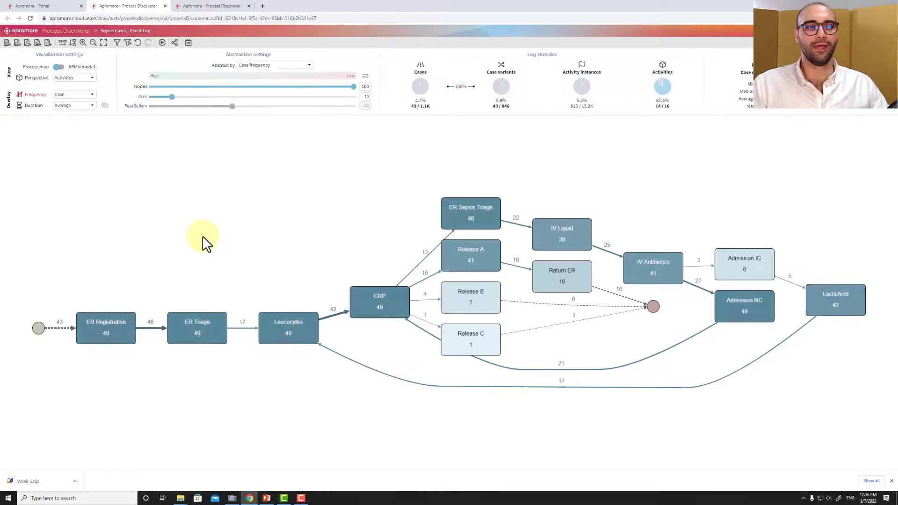
Delete the ER Registration to ER Sepsis Triage criterion from the Sepsis Cases filter, and reapply repairExample's filter retaining cases with Archive Repair
click(118, 43)
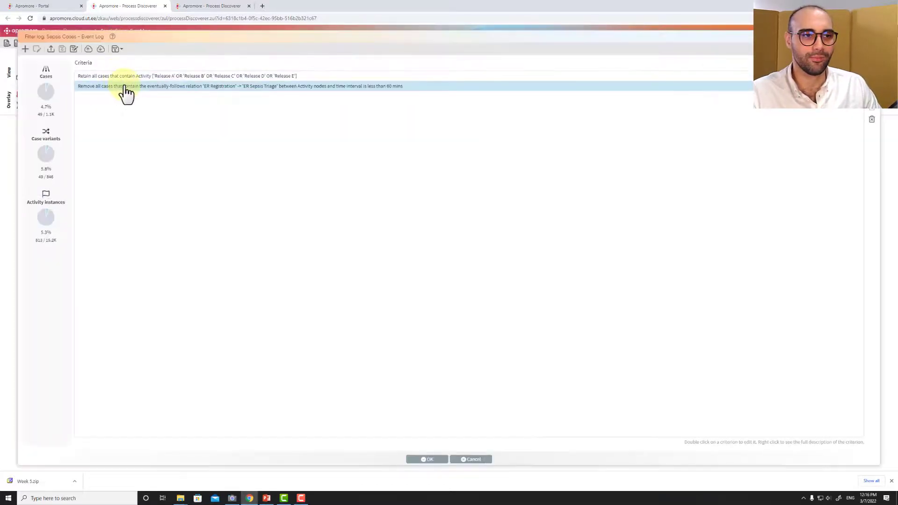
click(873, 117)
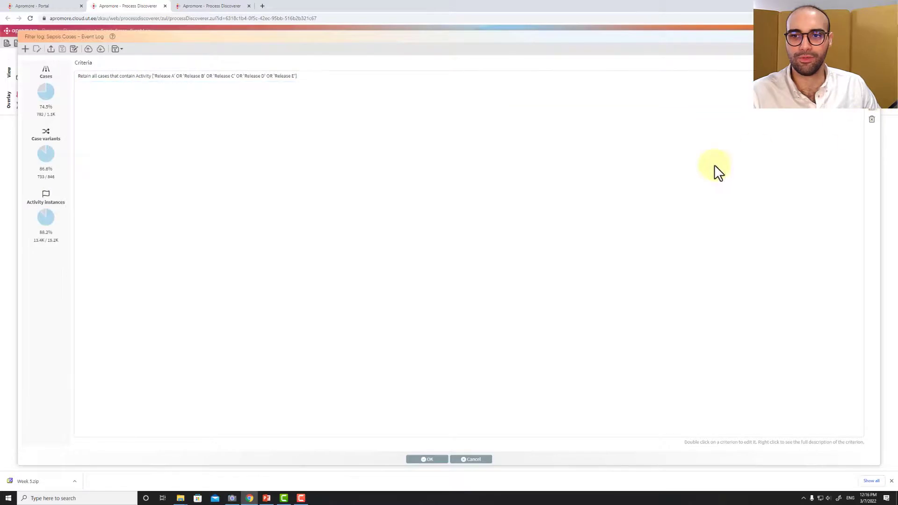
click(425, 459)
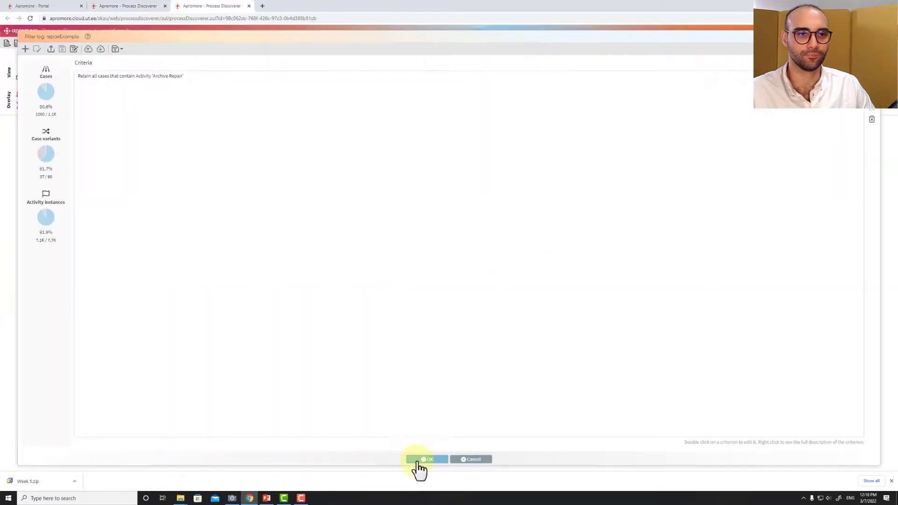
click(423, 459)
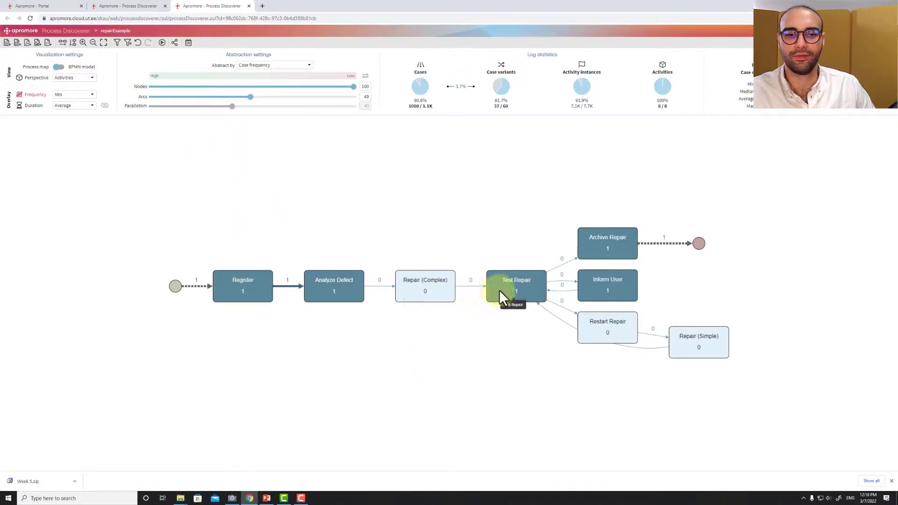
Rearrange the repairExample map with Test Repair and Repair (Complex) raised, Repair (Simple) below Repair (Complex), and Restart Repair below Test Repair
drag(498, 282, 495, 209)
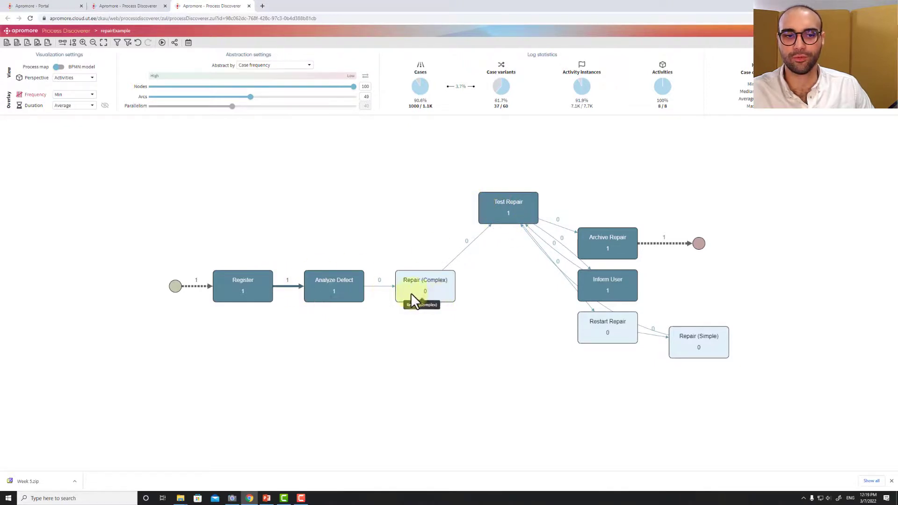
drag(411, 293, 394, 228)
drag(581, 327, 407, 298)
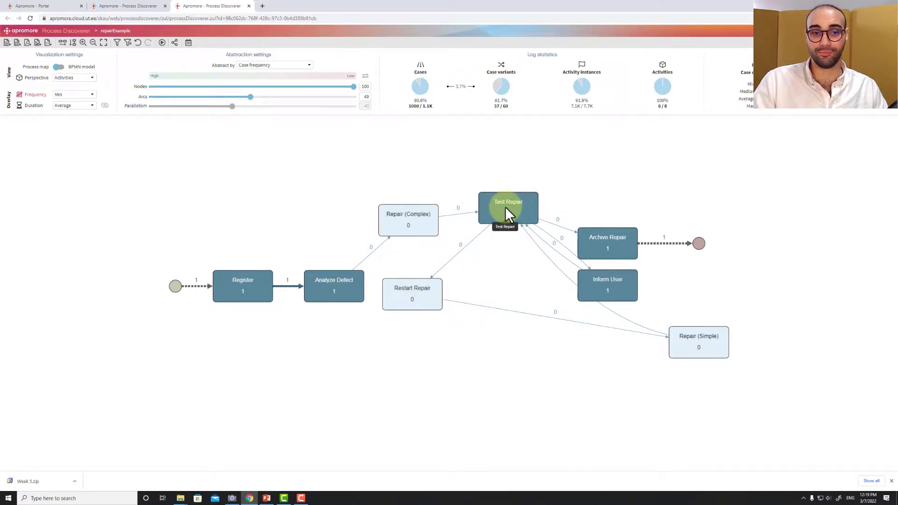
drag(698, 345, 408, 380)
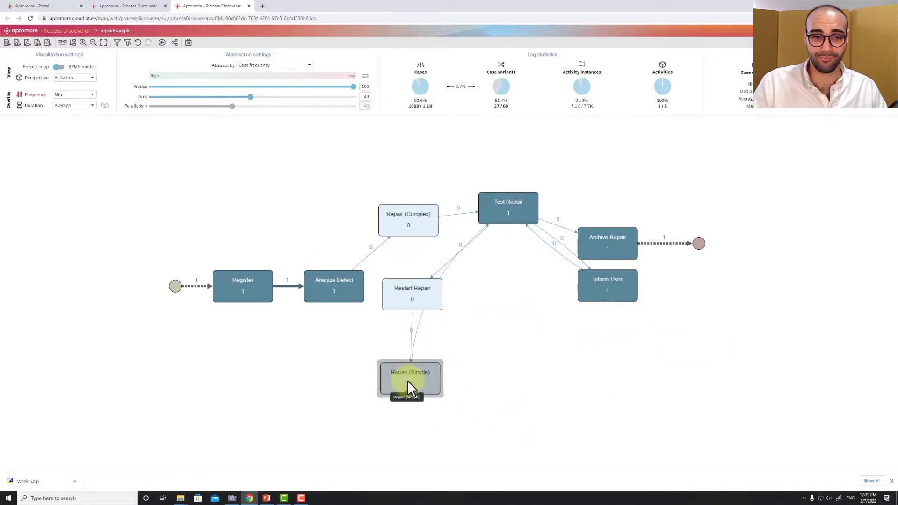
drag(406, 305, 539, 351)
drag(391, 397, 389, 312)
click(495, 216)
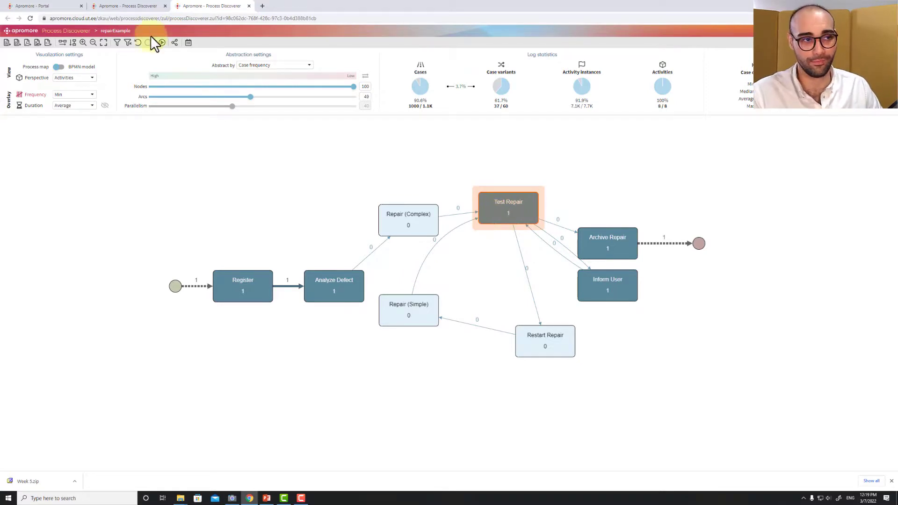
Start a repairExample path filter on Repair (Simple) and Repair (Complex) eventually followed by Test Repair
click(117, 43)
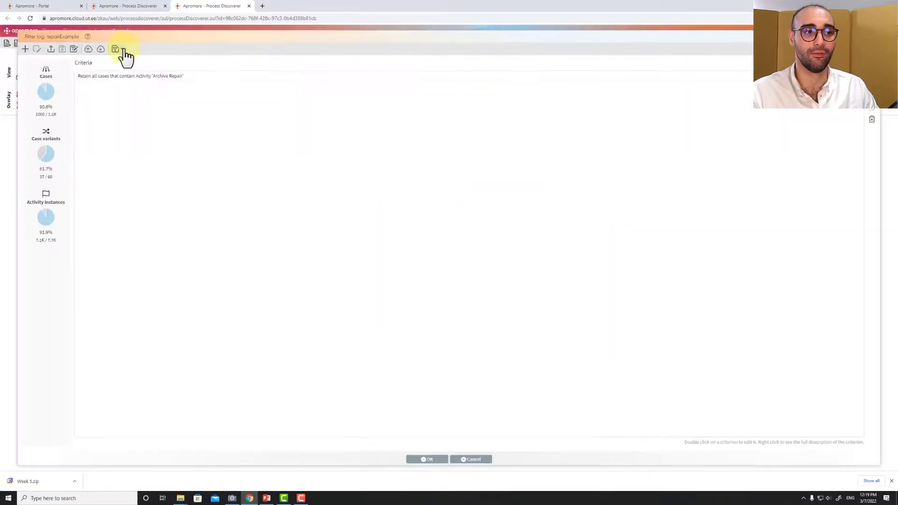
click(25, 50)
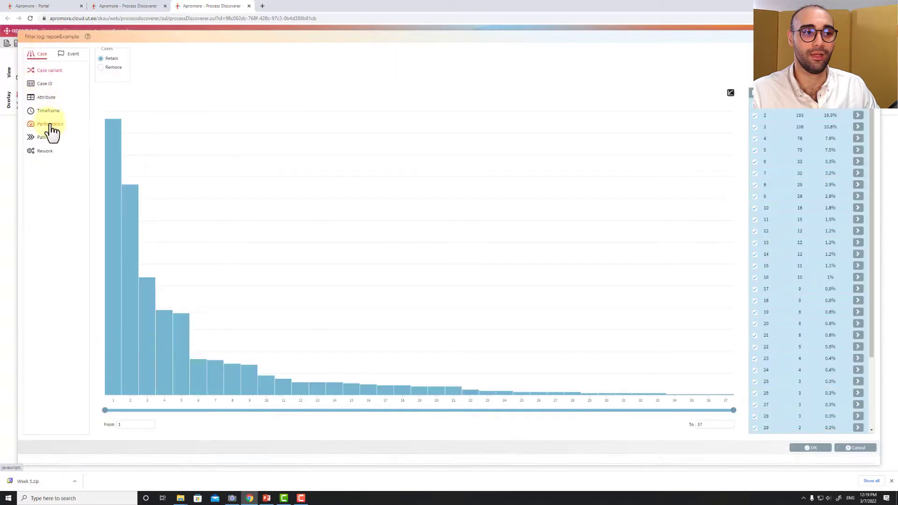
click(41, 138)
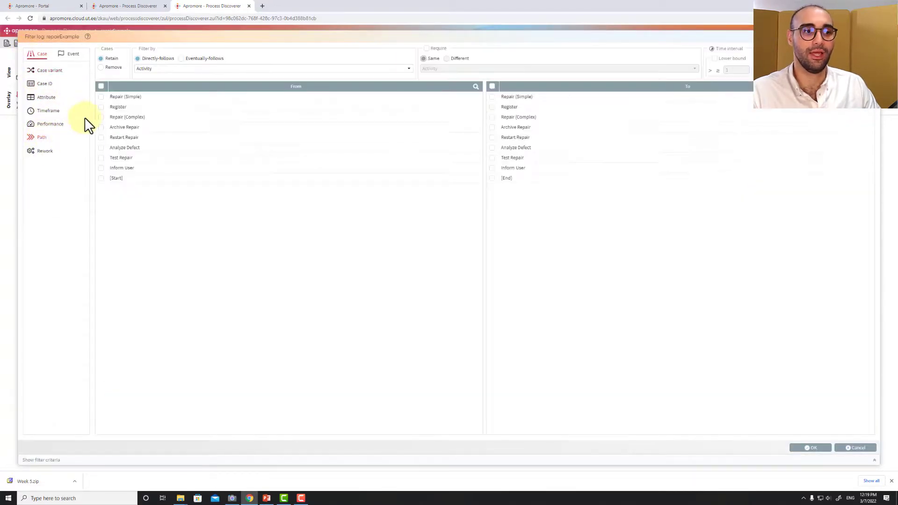
click(101, 97)
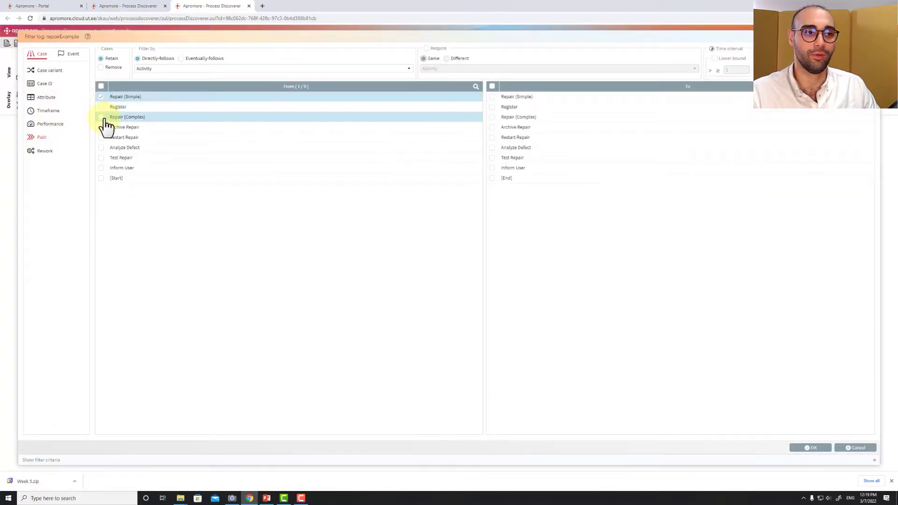
click(101, 117)
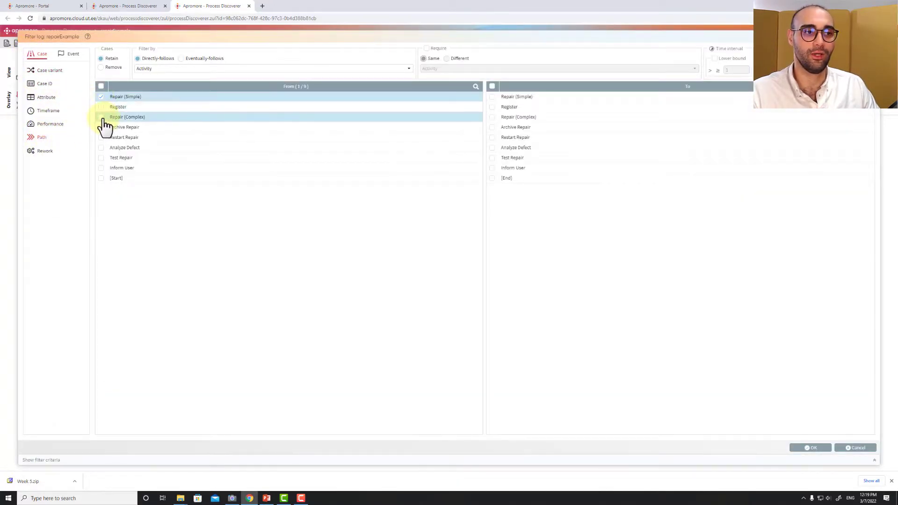
click(181, 59)
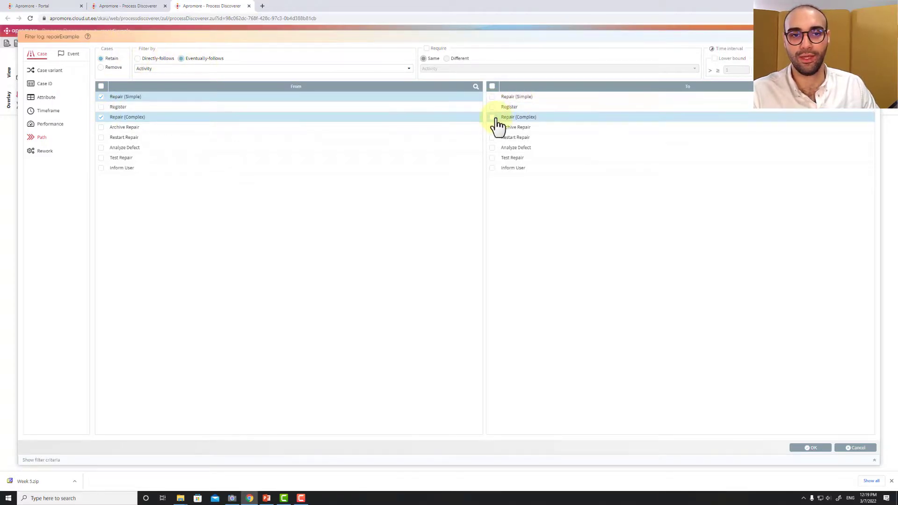
click(495, 158)
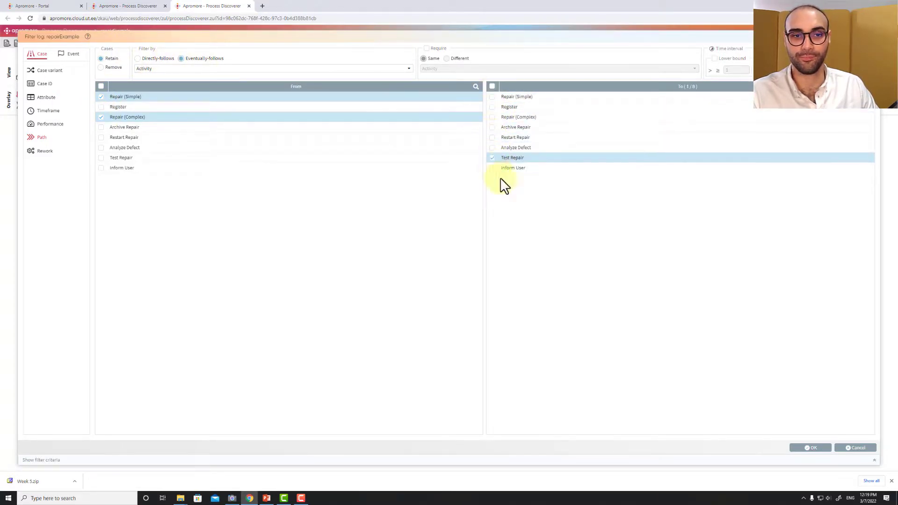
Require a different Resource for the path, and try to apply the criterion so that it removes the matching cases
click(426, 49)
click(447, 59)
click(435, 69)
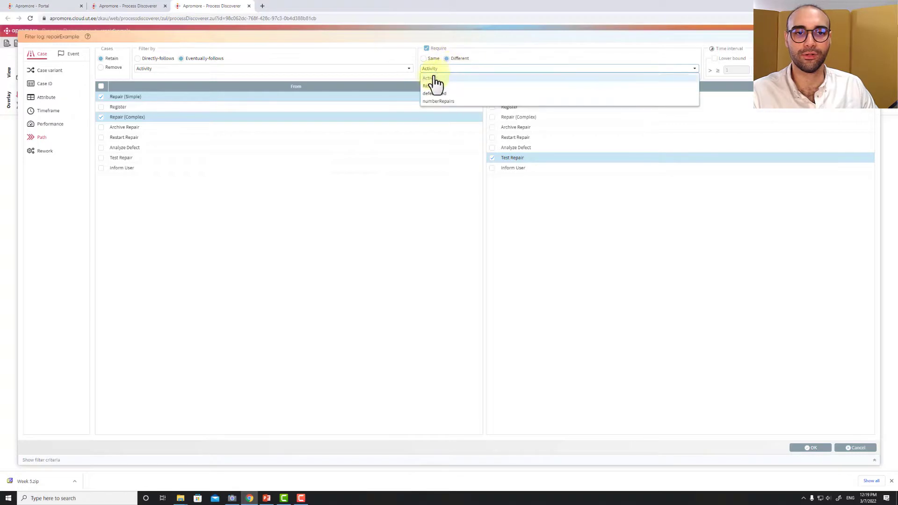
click(427, 94)
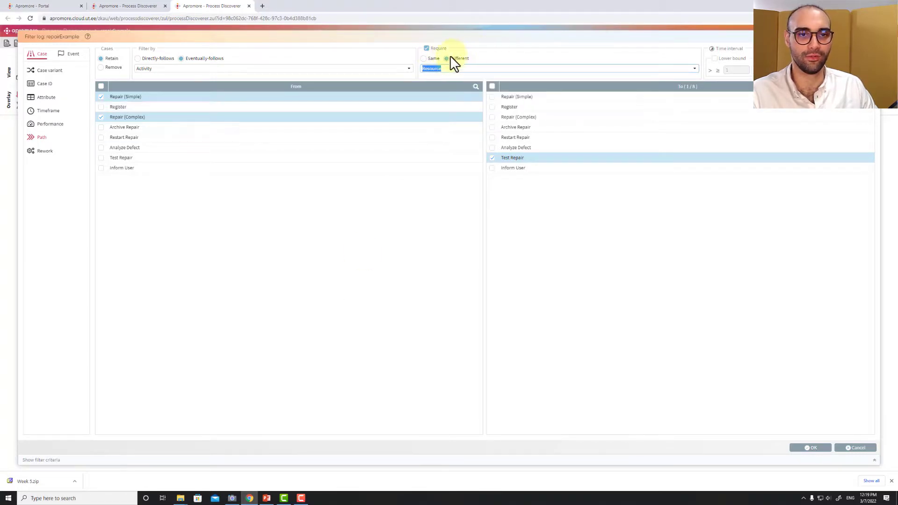
click(456, 69)
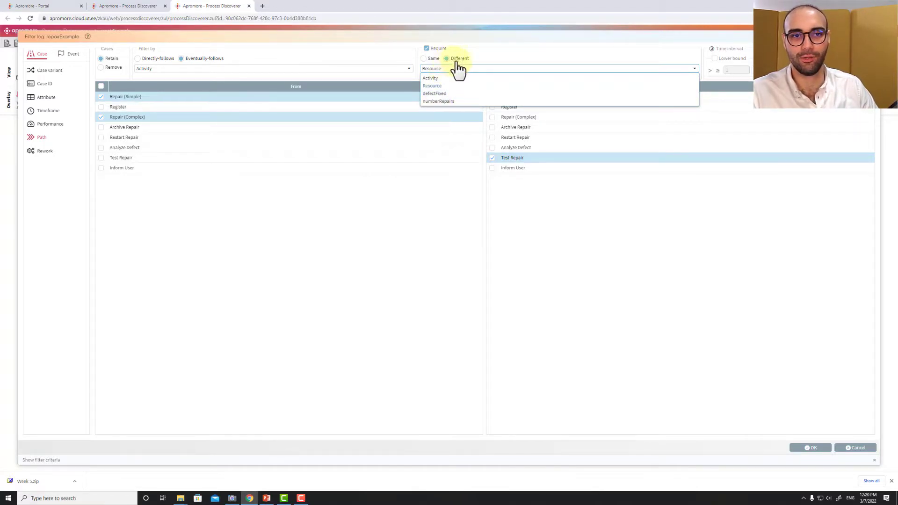
click(287, 258)
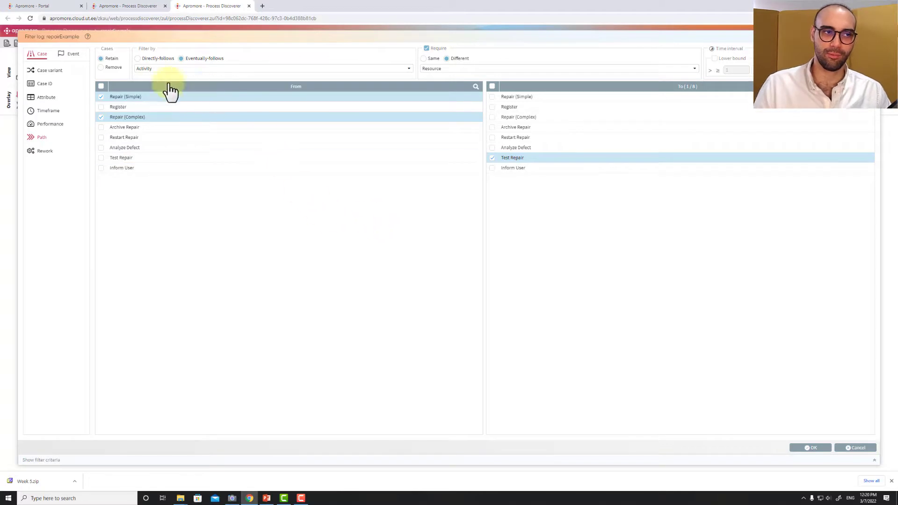
click(115, 68)
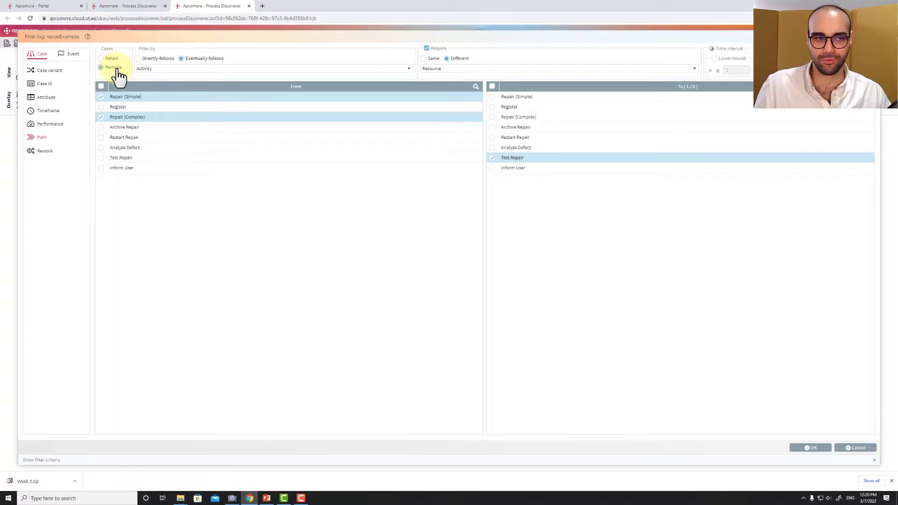
click(802, 449)
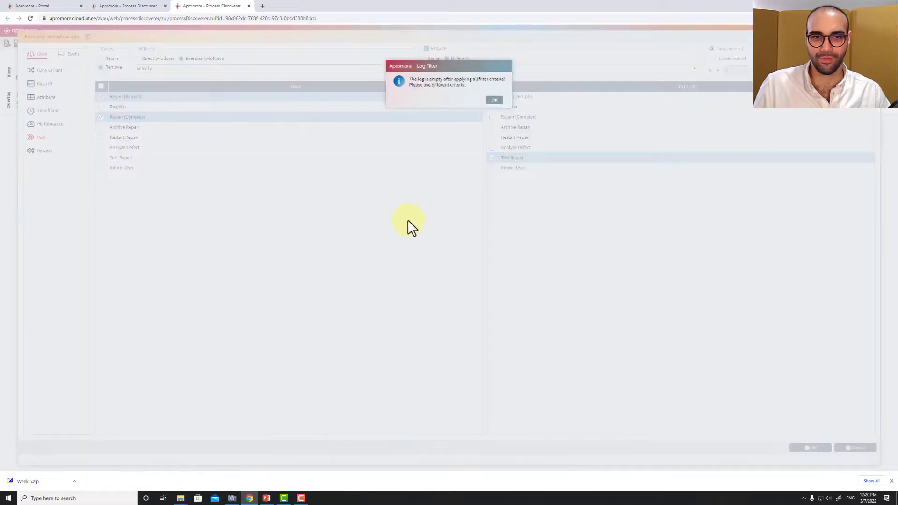
click(494, 101)
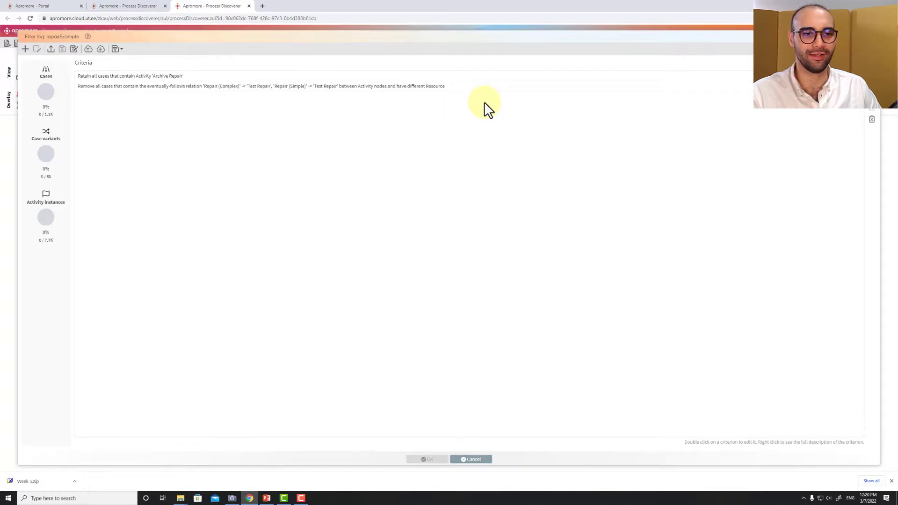
Delete the different-Resource path criterion from the repairExample filter, and place Repair (Simple) below a raised Test Repair on the map
click(430, 87)
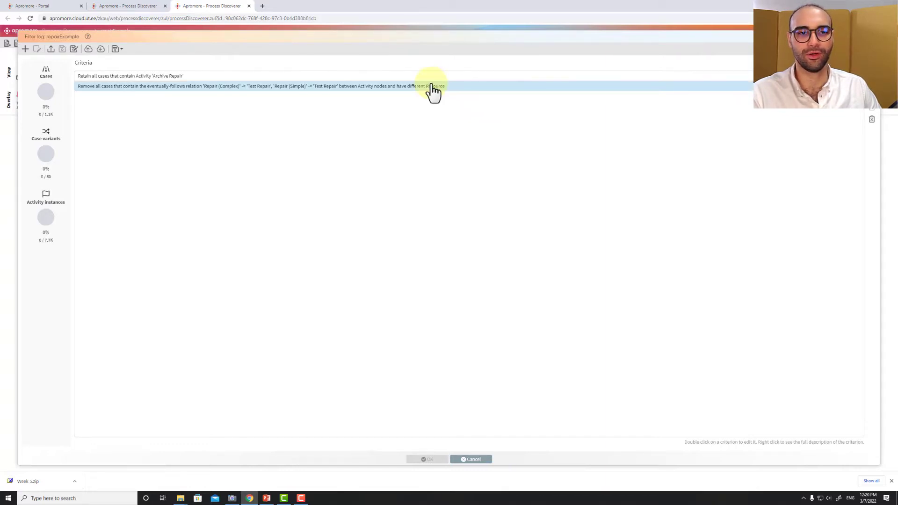
click(866, 112)
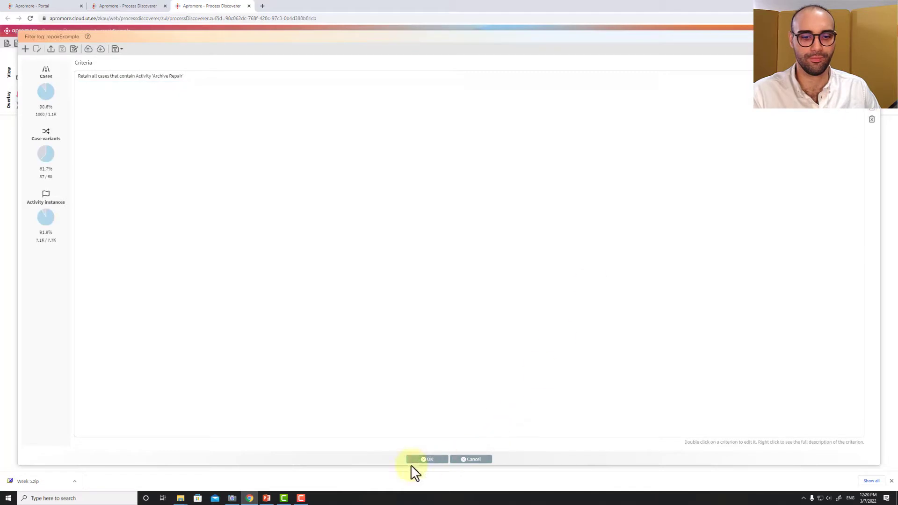
click(423, 460)
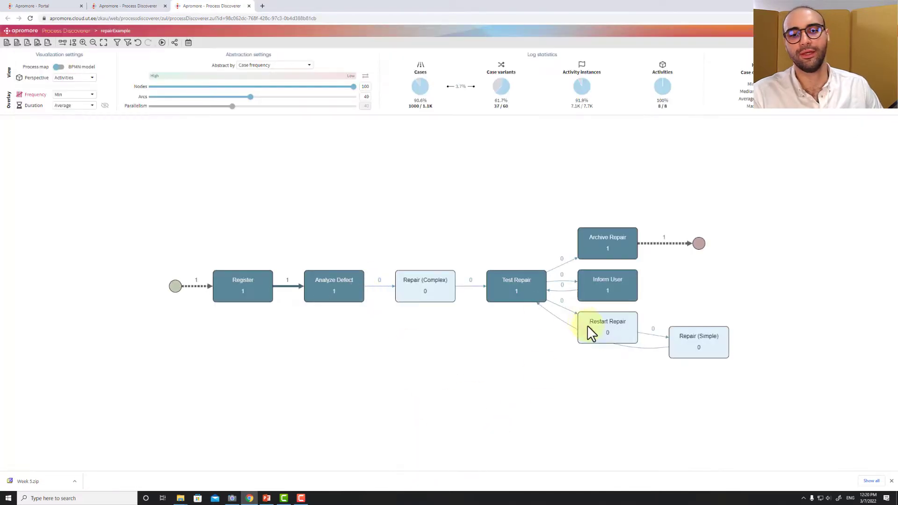
drag(688, 345, 512, 366)
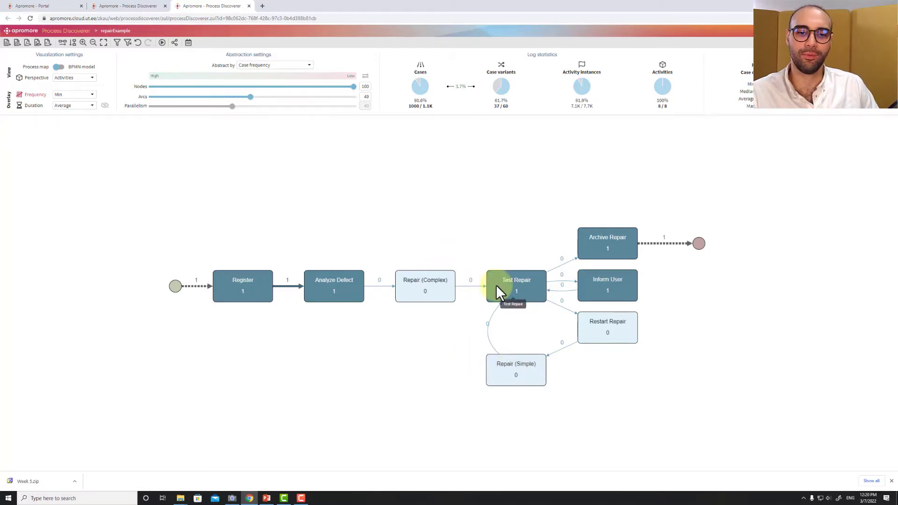
drag(496, 284, 481, 223)
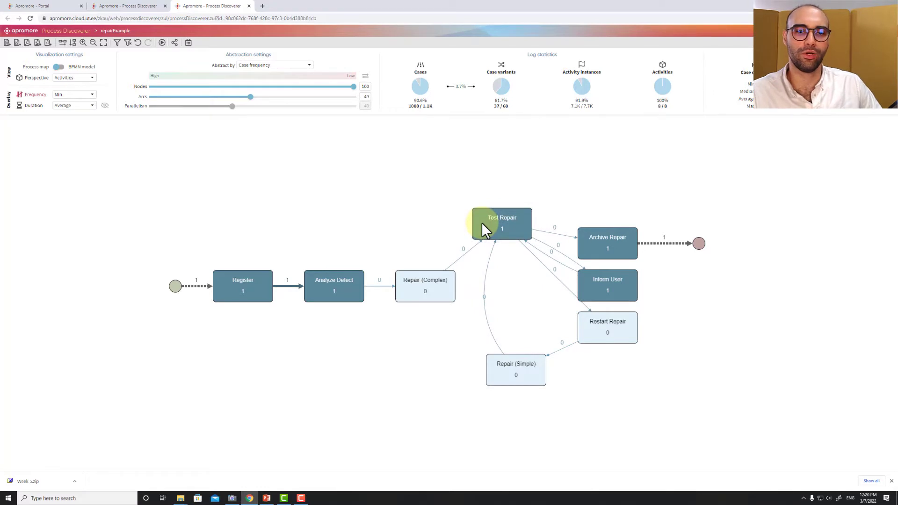
Start a repairExample case attribute filter on the activity Test Repair, with the event attribute Resource as secondary attribute
click(124, 43)
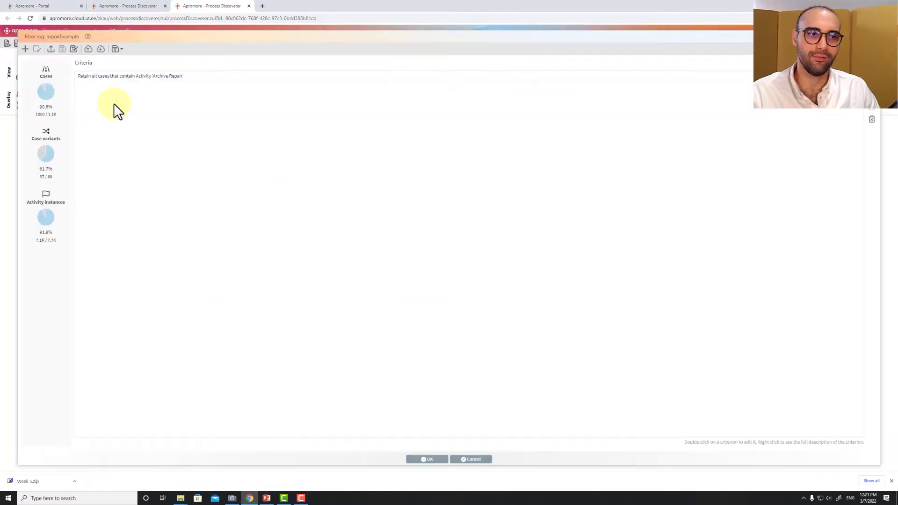
click(25, 50)
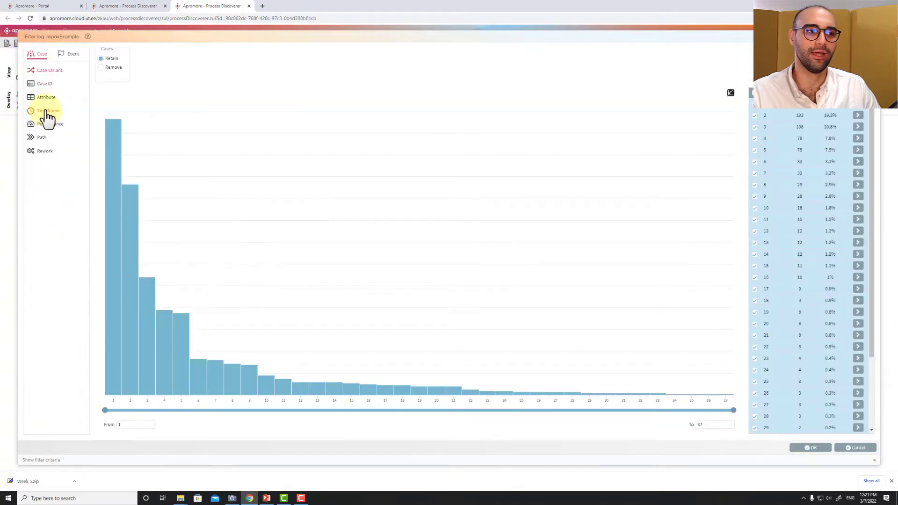
click(45, 99)
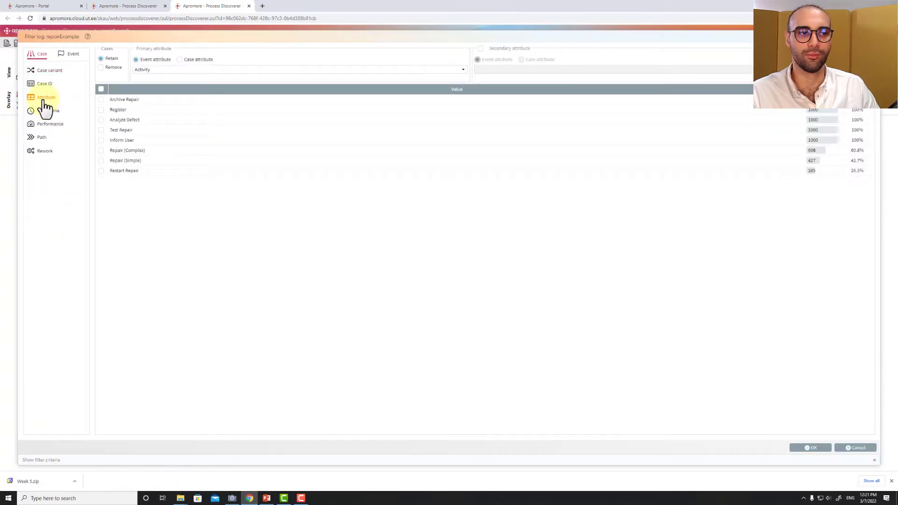
click(101, 131)
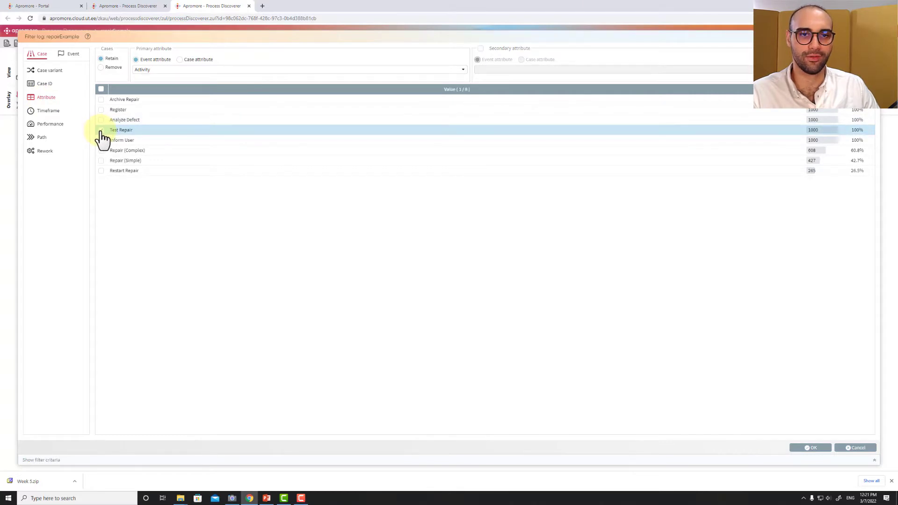
click(481, 51)
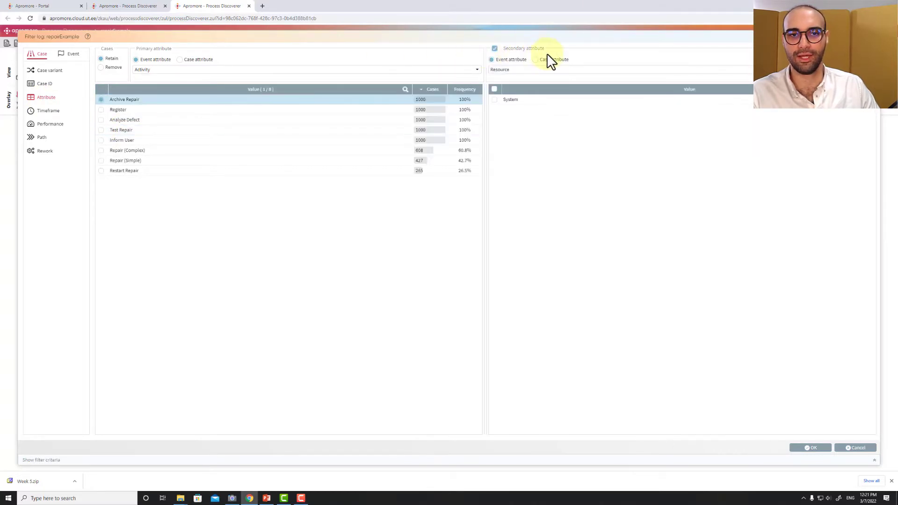
click(494, 100)
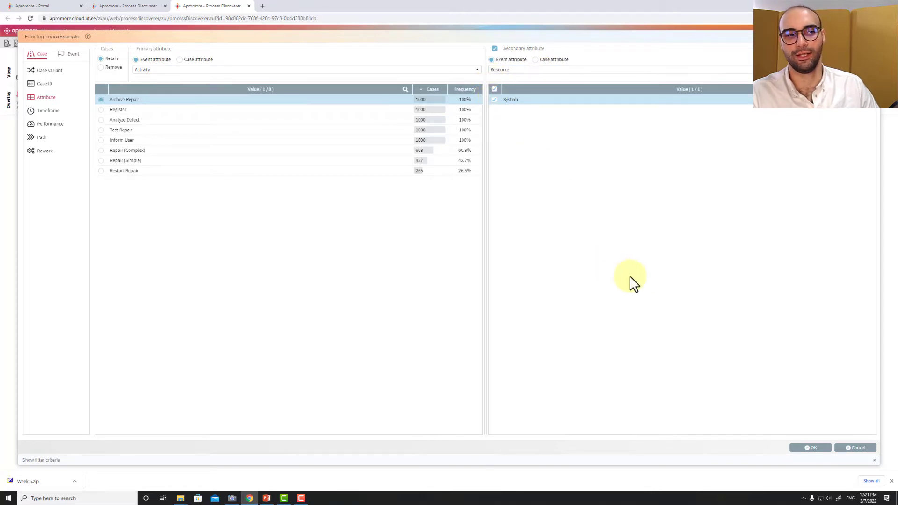
click(101, 131)
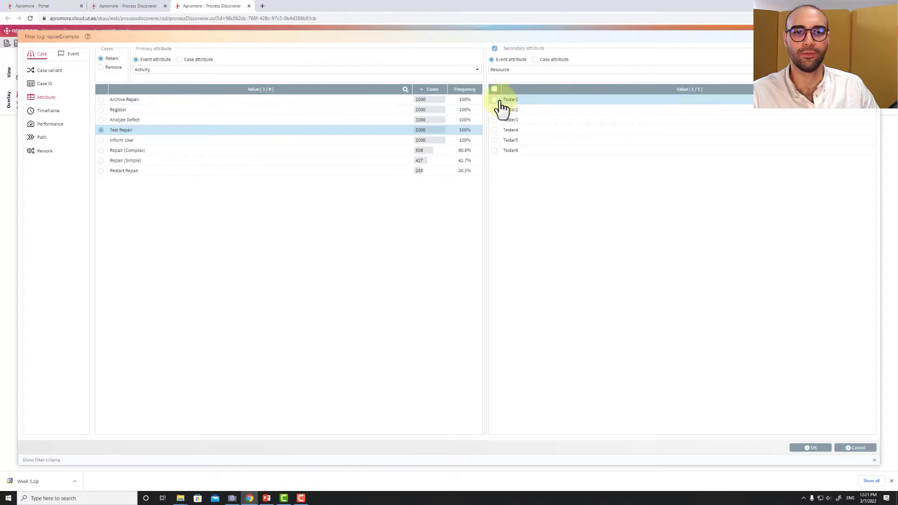
Apply the attribute filter to remove cases where Test Repair was performed by Tester1, Tester2 or Tester3
click(496, 110)
click(496, 120)
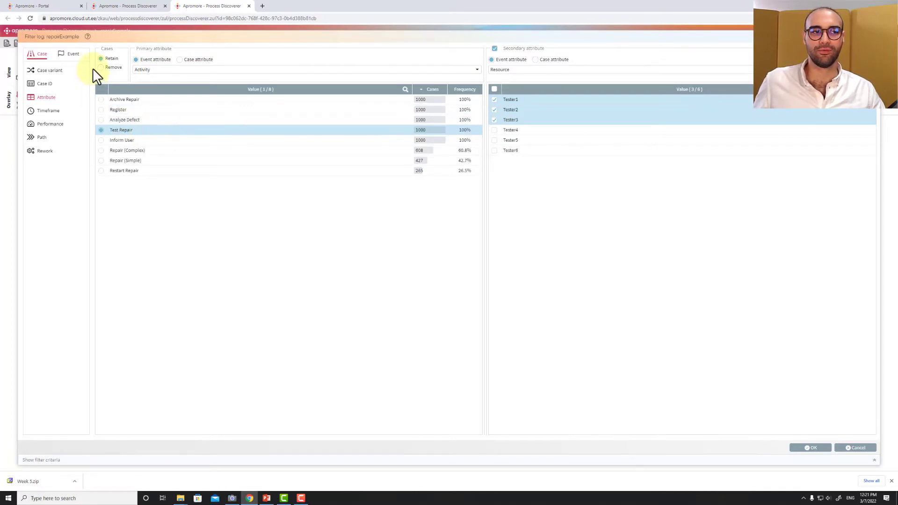
click(112, 68)
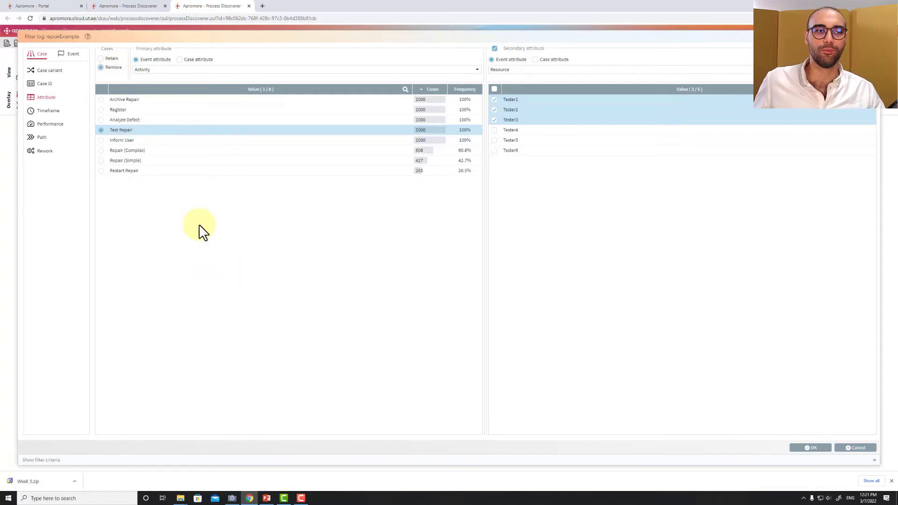
click(808, 448)
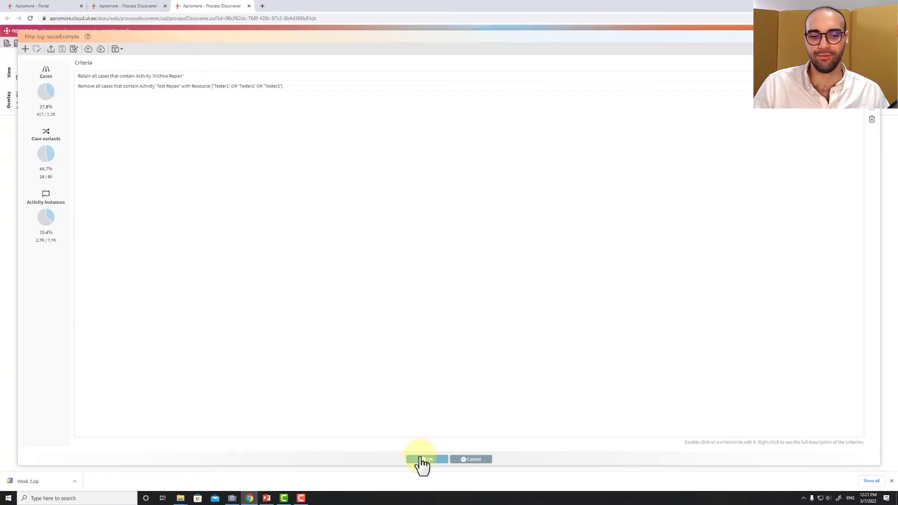
click(422, 460)
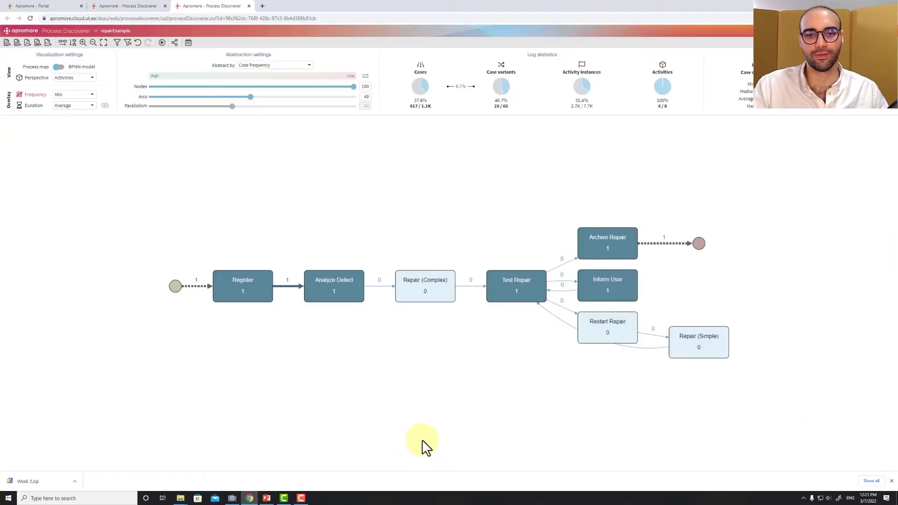
List the filtered repairExample cases in the Case Inspector, and close it
click(412, 108)
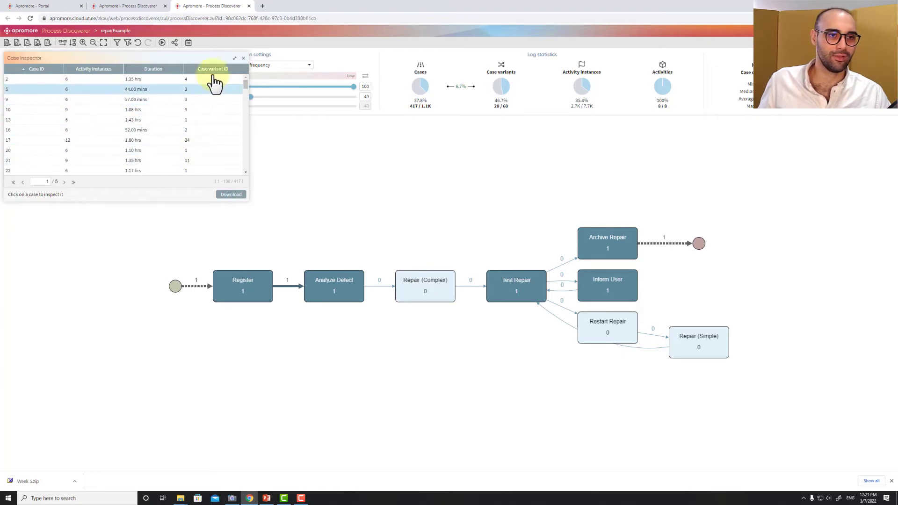
click(242, 58)
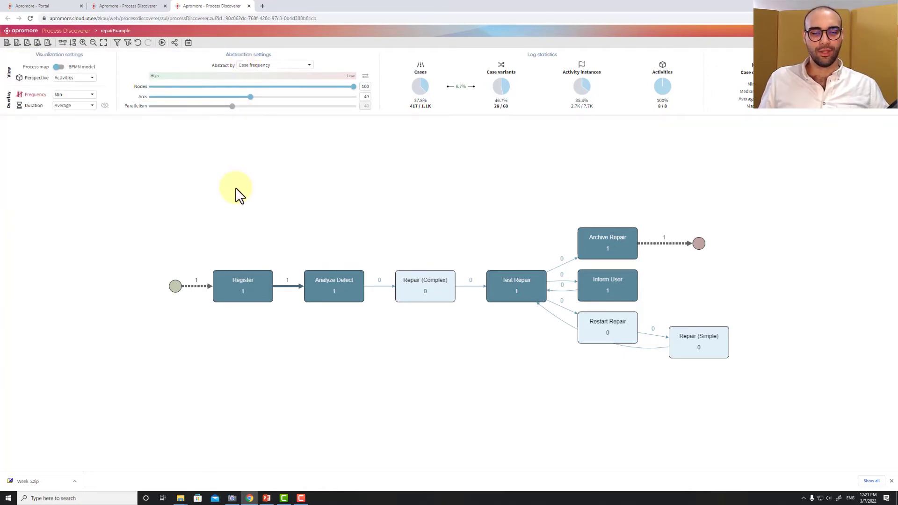